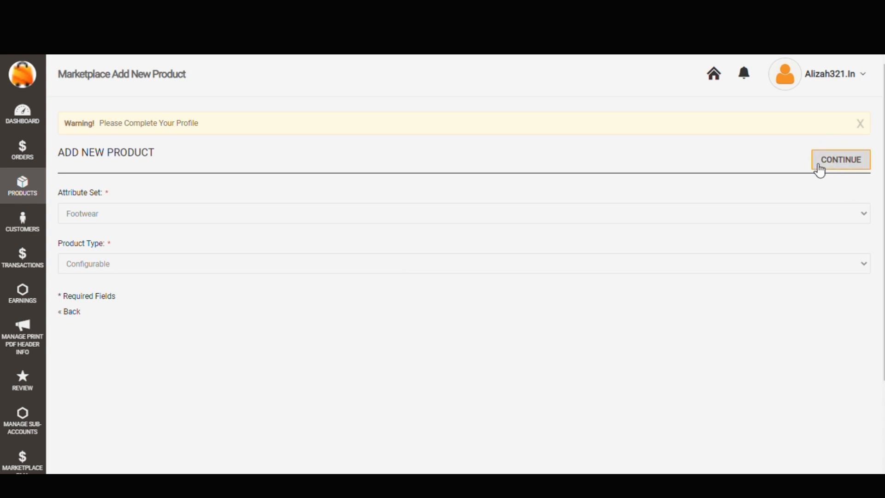
Step: Continue with the Footwear configurable product and assign it to the Men category and its Footwear subcategory
{"action": "left_click", "coordinate": [819, 171]}
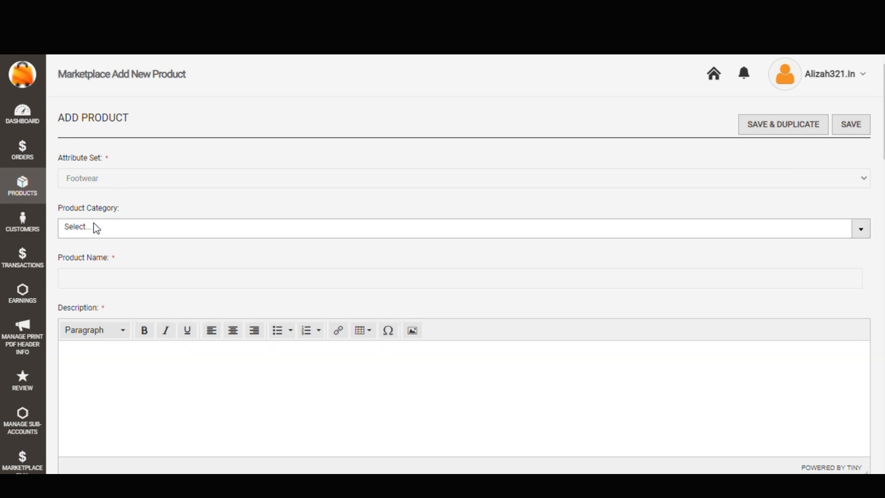
{"action": "left_click", "coordinate": [91, 228]}
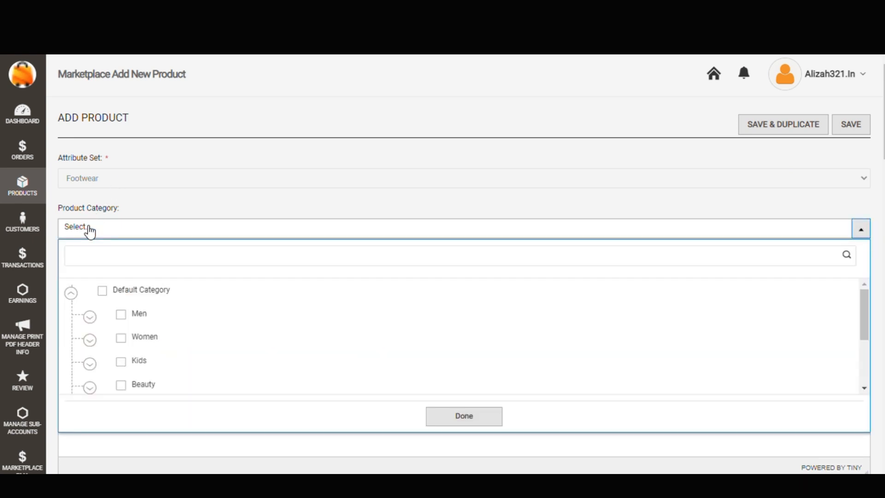
{"action": "left_click", "coordinate": [121, 314]}
{"action": "left_click", "coordinate": [90, 318]}
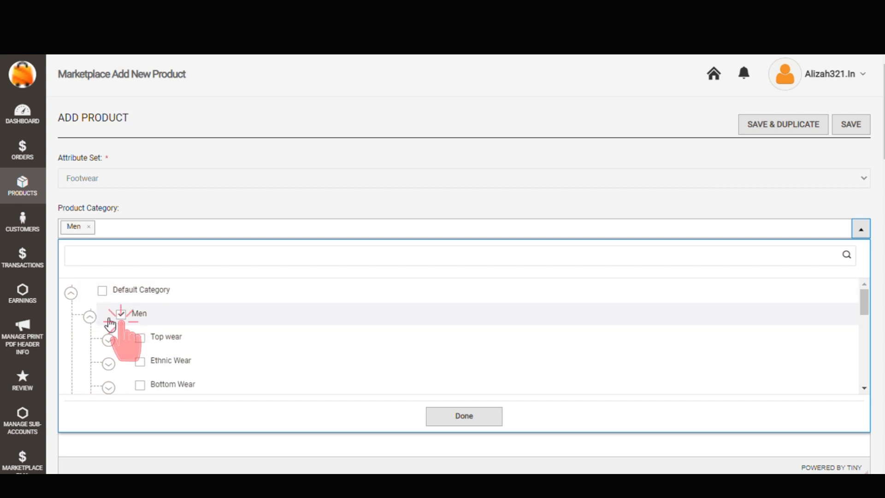
{"action": "scroll", "coordinate": [144, 362], "scroll_direction": "down", "scroll_amount": 5}
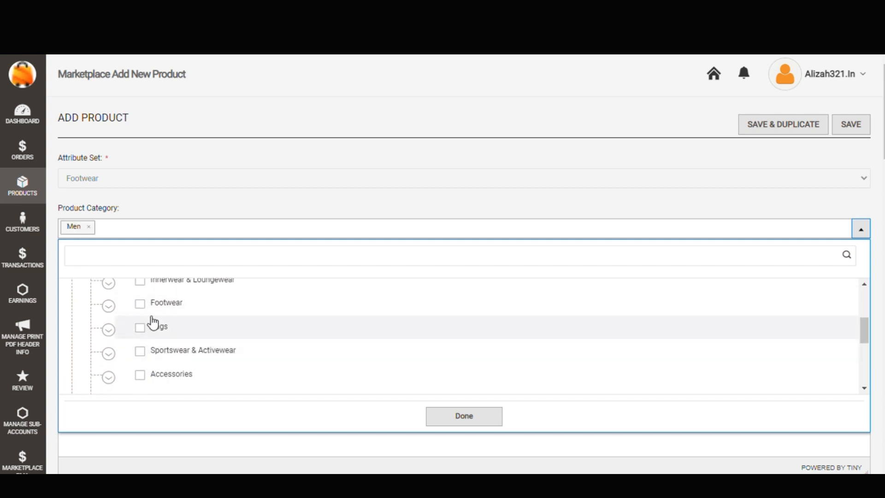
{"action": "left_click", "coordinate": [141, 304]}
{"action": "left_click", "coordinate": [115, 307]}
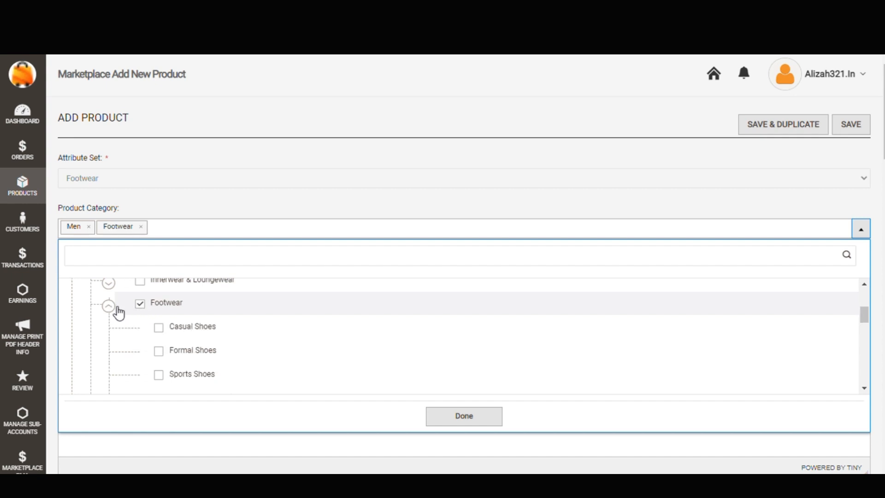
Step: Add the Sports Shoes and Sneakers subcategories of men's Footwear, leave Casual Shoes unselected, and confirm the category selection
{"action": "left_click", "coordinate": [162, 330]}
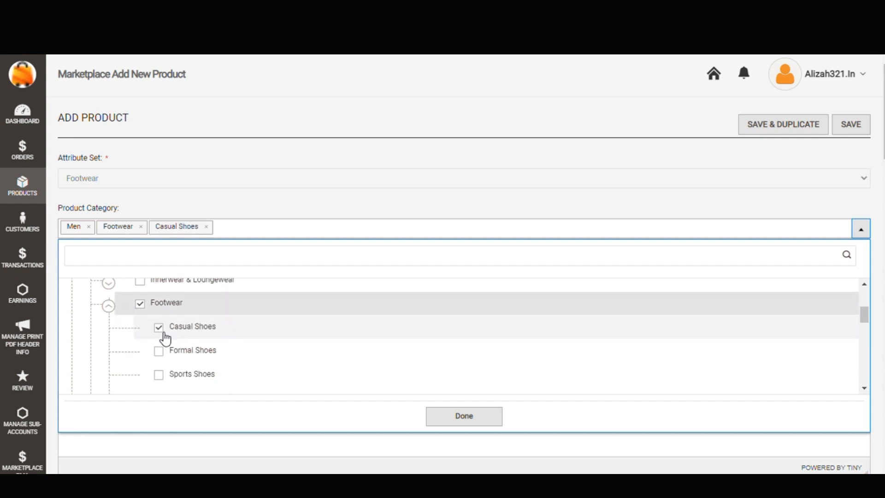
{"action": "scroll", "coordinate": [165, 356], "scroll_direction": "down", "scroll_amount": 3}
{"action": "left_click", "coordinate": [165, 319]}
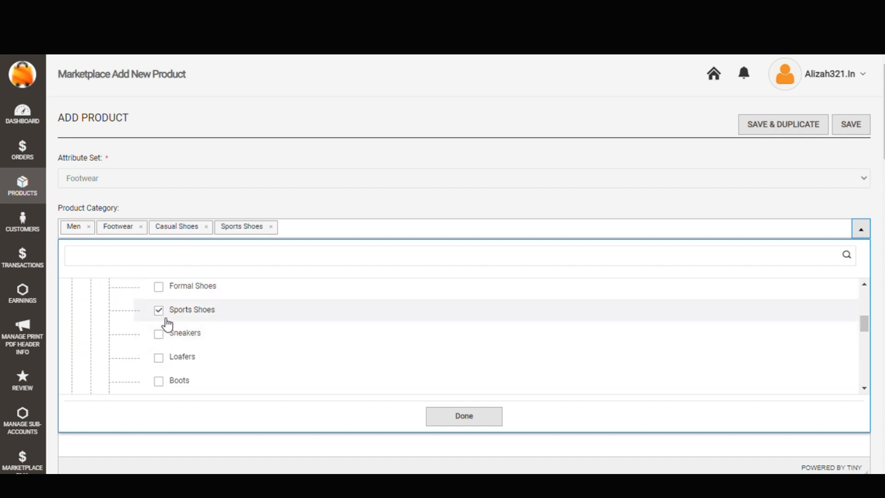
{"action": "left_click", "coordinate": [164, 337]}
{"action": "scroll", "coordinate": [167, 342], "scroll_direction": "up", "scroll_amount": 2}
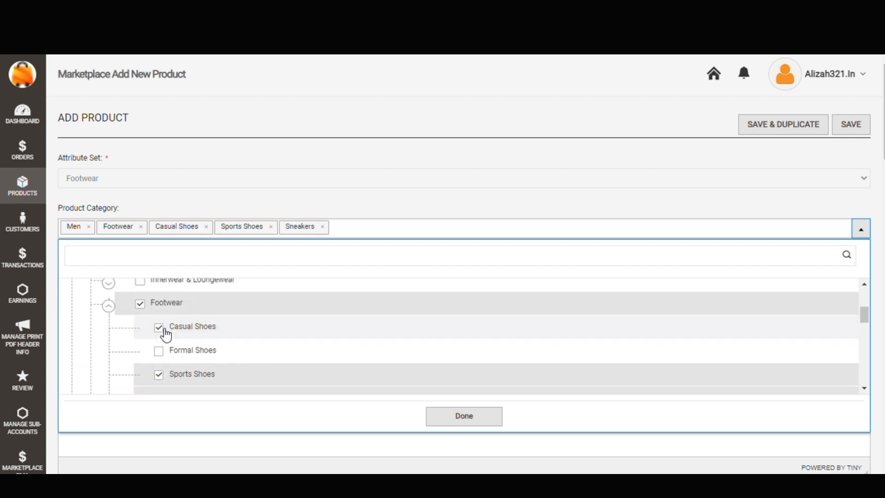
{"action": "left_click", "coordinate": [161, 329]}
{"action": "left_click", "coordinate": [454, 419]}
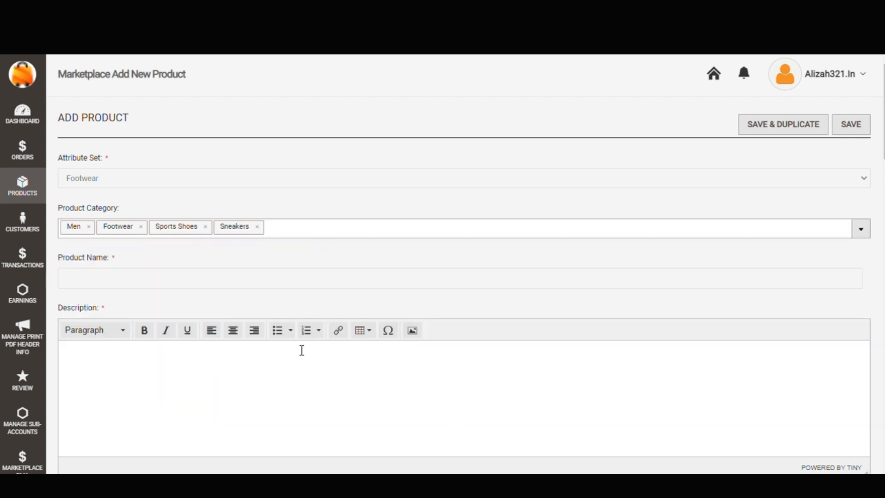
Step: Name the product "Codify M6 Black Sports Shoes For Men | Best Quality Sport Shoes" and paste its specification list as the description
{"action": "left_click", "coordinate": [144, 283]}
{"action": "type", "text": "Codify M6 Black Sports Shoes For Men | Best Quality Sport Shoes"}
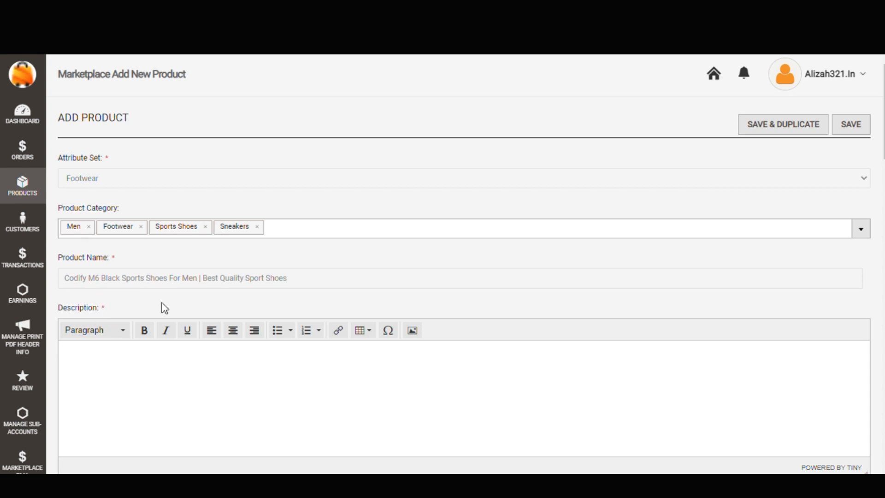
{"action": "left_click", "coordinate": [143, 380]}
{"action": "key", "text": "ctrl+v"}
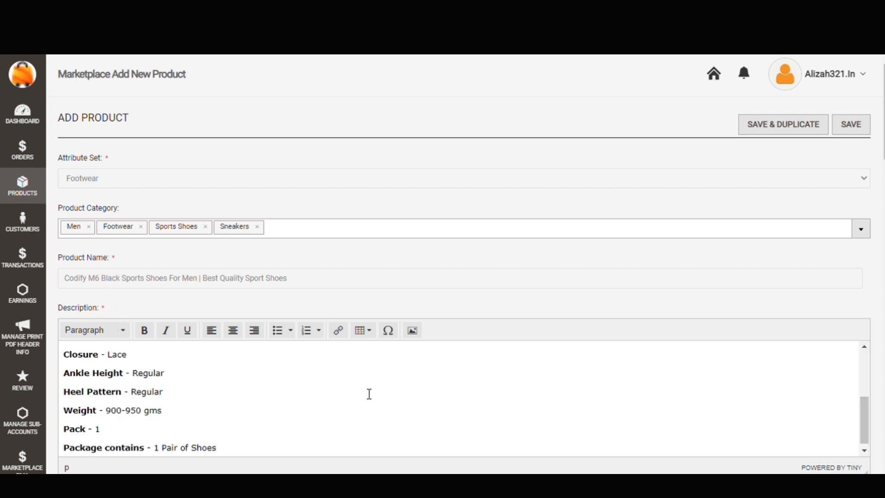
{"action": "scroll", "coordinate": [255, 417], "scroll_direction": "up", "scroll_amount": 3}
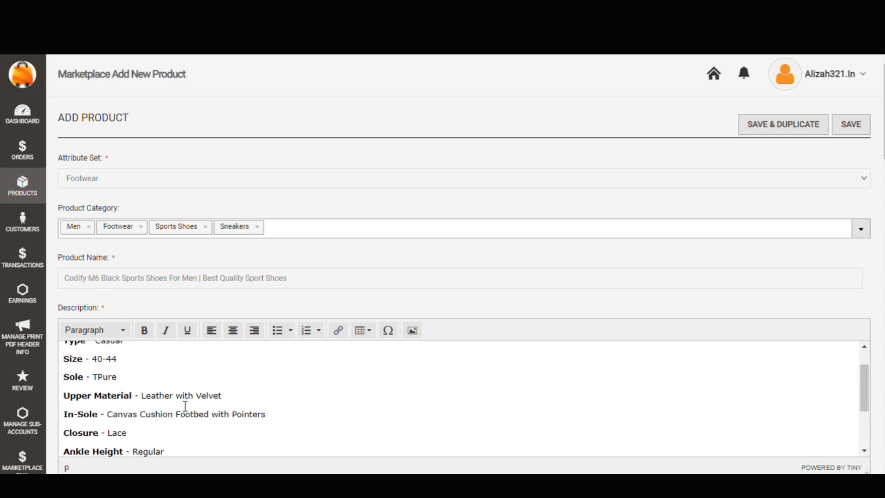
{"action": "left_click", "coordinate": [118, 354]}
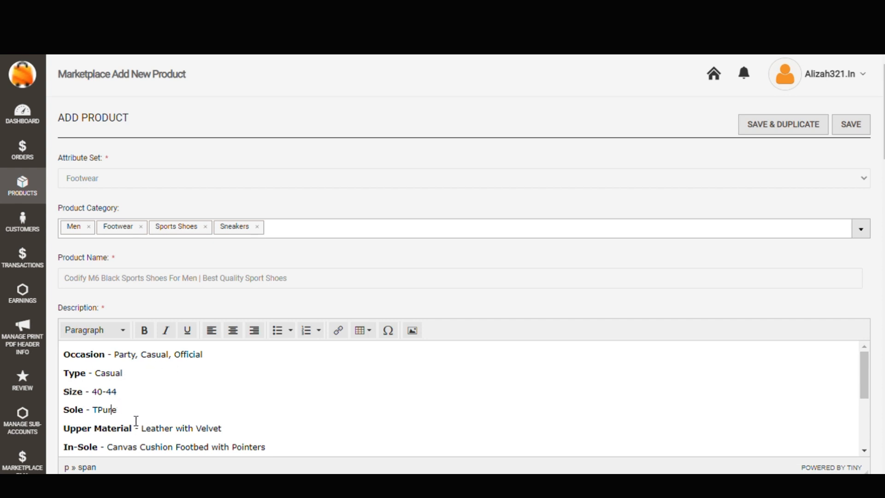
Step: Enter a short description promoting Codify's reliable and flexible Black sports shoes for men with leather & velvet upper material
{"action": "scroll", "coordinate": [237, 427], "scroll_direction": "down", "scroll_amount": 10}
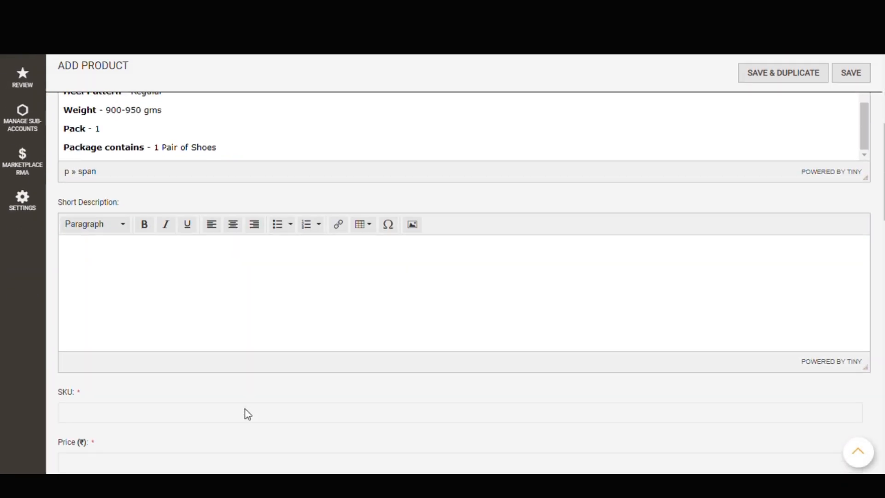
{"action": "left_click", "coordinate": [174, 305]}
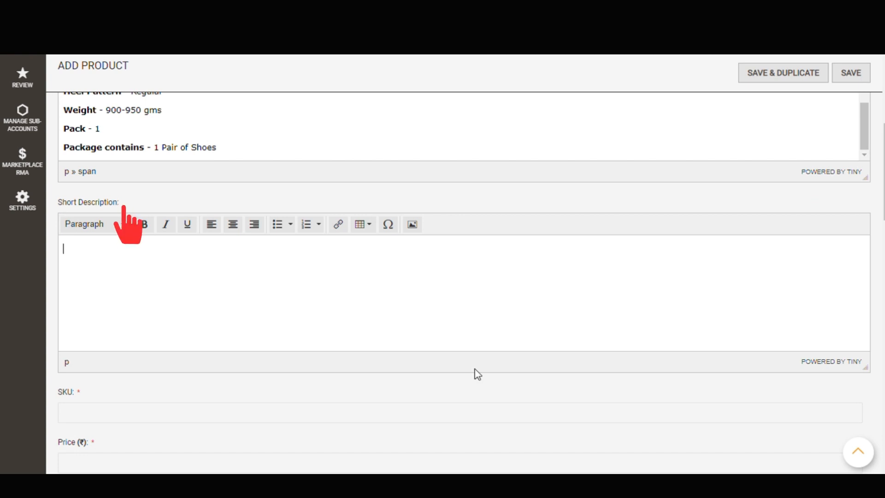
{"action": "type", "text": "Sports shoes for men are a must for your everyday life. To enhance your physical workout Codify has bought you the most reliable and flexible Black sports shoes ever. Made with leather & velvet upper material, this pair is outstanding among all shoes"}
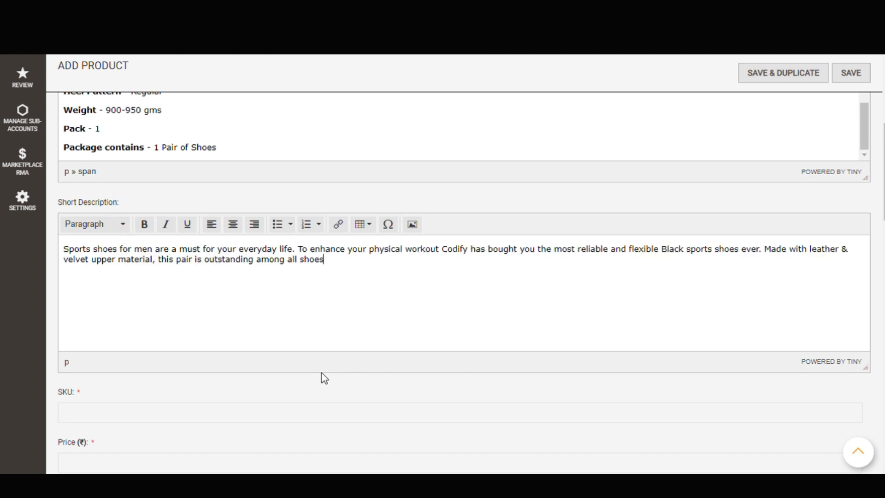
Step: Set the product's SKU to HSM06B01
{"action": "scroll", "coordinate": [316, 375], "scroll_direction": "down", "scroll_amount": 2}
{"action": "left_click", "coordinate": [157, 351]}
{"action": "type", "text": "HS"}
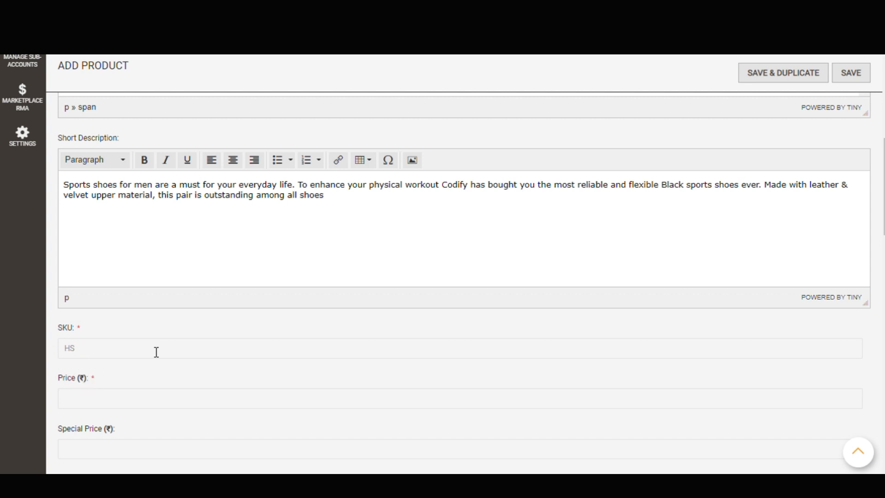
{"action": "type", "text": "M06B01"}
Step: Set the product's price to ₹2999 and its special price to ₹1999
{"action": "left_click", "coordinate": [111, 405]}
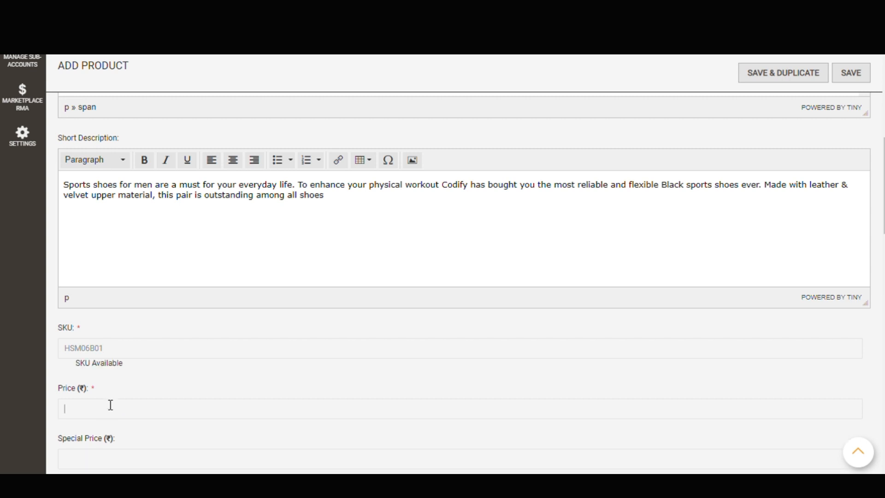
{"action": "scroll", "coordinate": [157, 398], "scroll_direction": "down", "scroll_amount": 4}
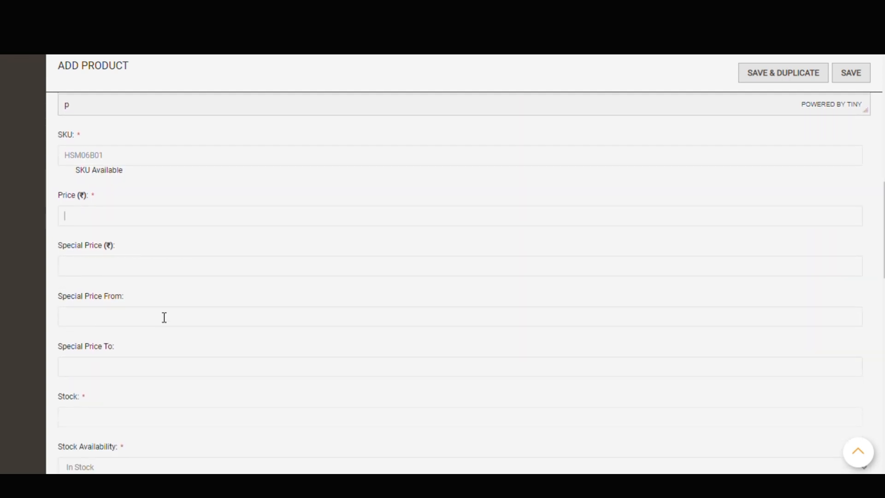
{"action": "type", "text": "2"}
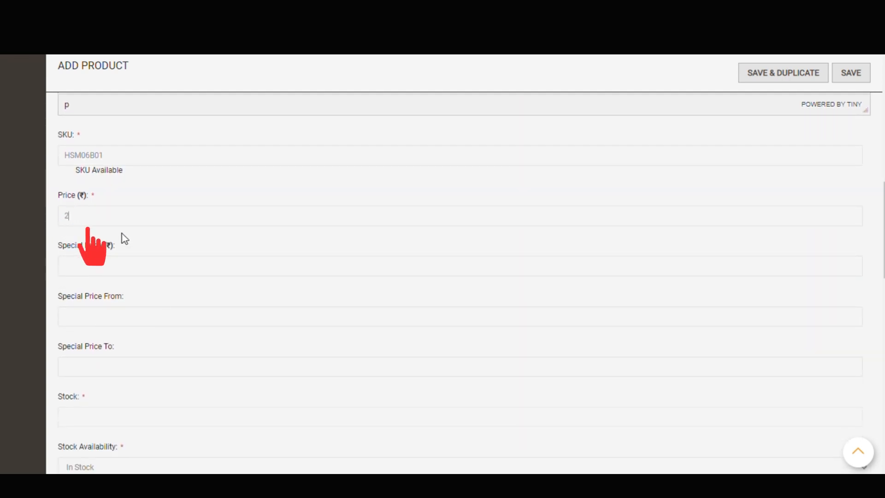
{"action": "type", "text": "999"}
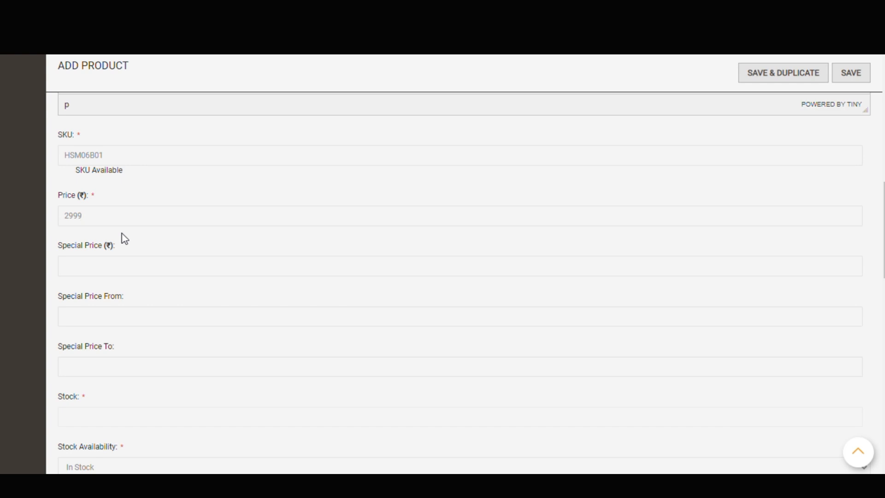
{"action": "key", "text": "Tab"}
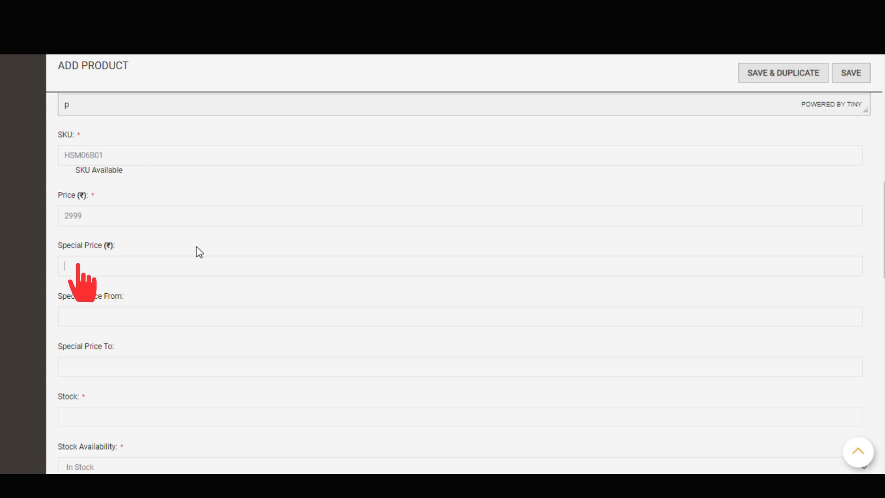
{"action": "type", "text": "1999"}
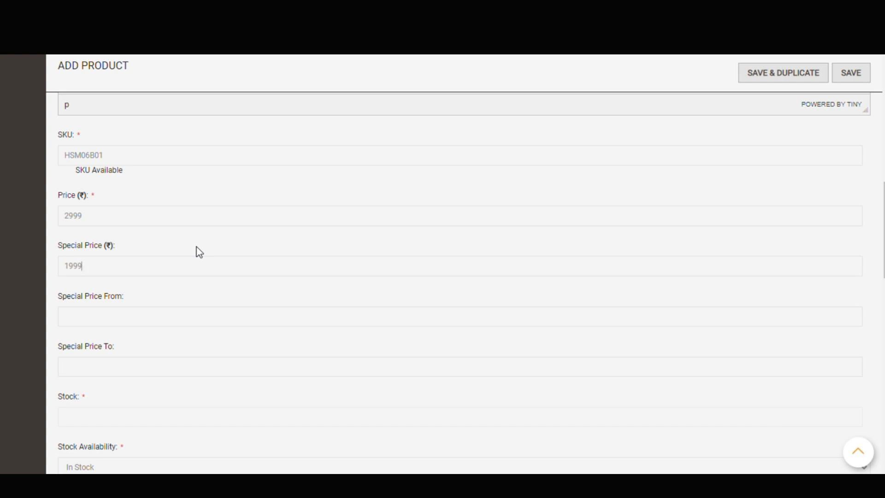
Step: Make the special price valid from 12/06/2022 to 12/10/2022
{"action": "key", "text": "Tab"}
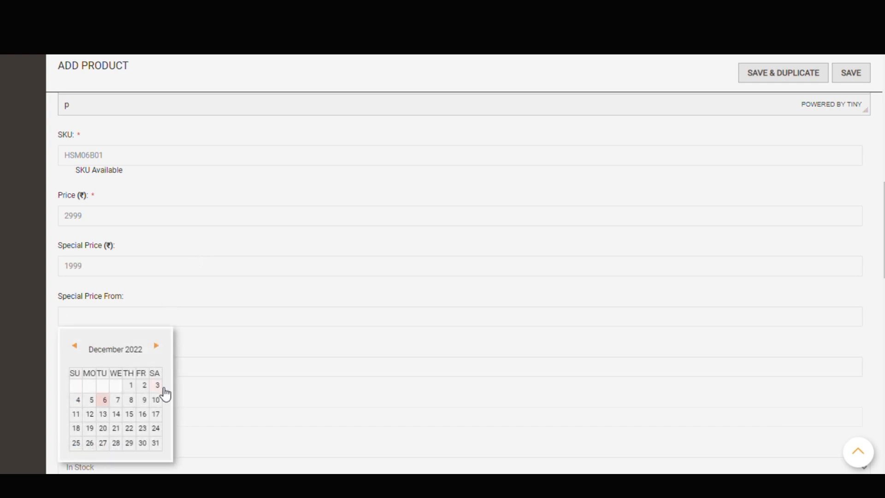
{"action": "left_click", "coordinate": [104, 400]}
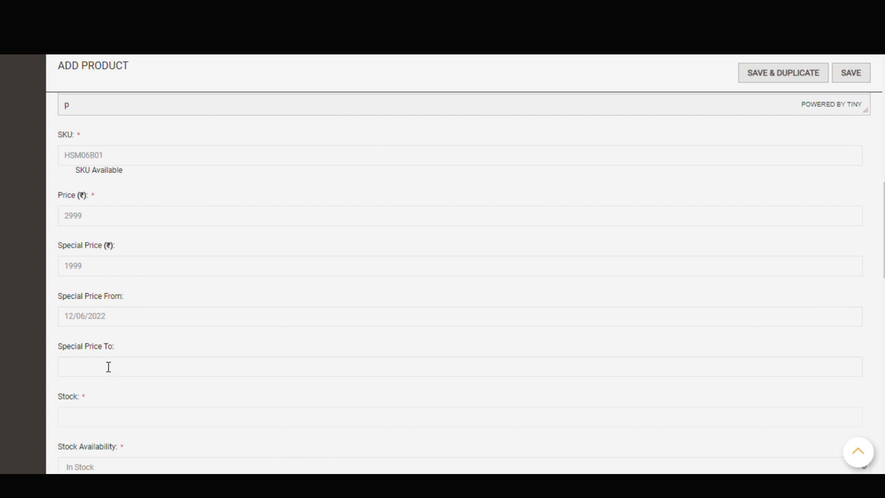
{"action": "left_click", "coordinate": [109, 367]}
{"action": "left_click", "coordinate": [162, 296]}
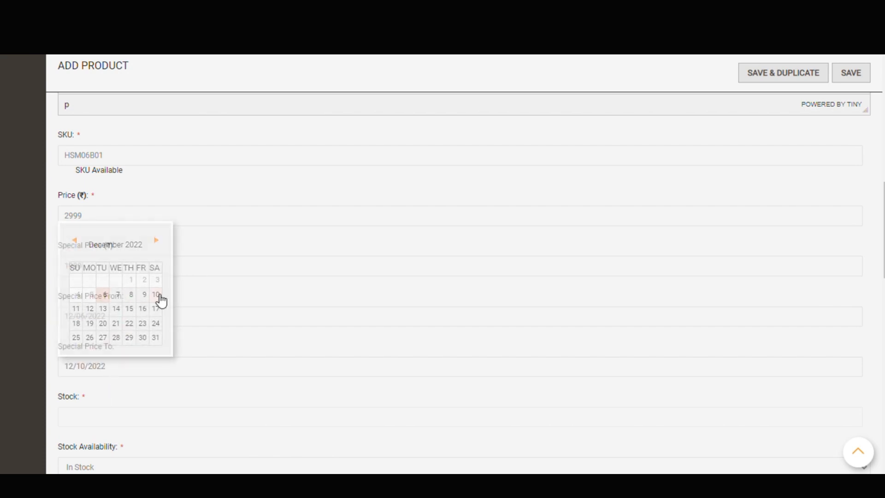
Step: Set the product's stock quantity to 5
{"action": "scroll", "coordinate": [156, 357], "scroll_direction": "down", "scroll_amount": 3}
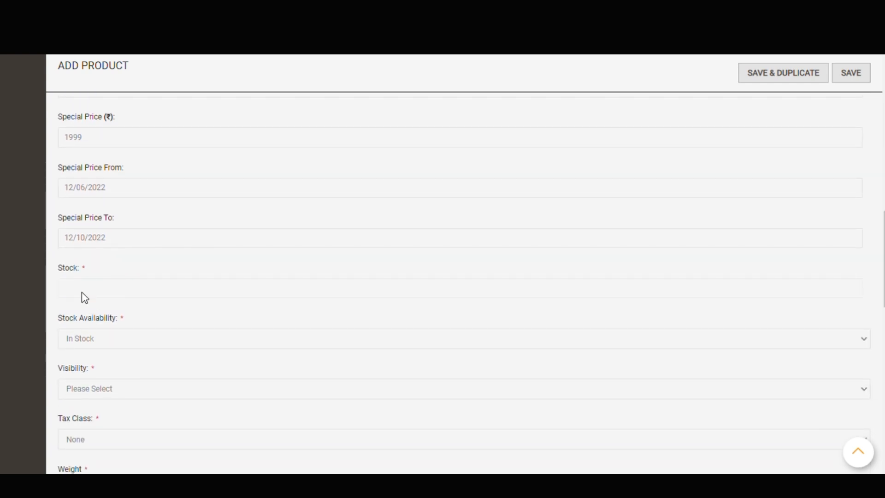
{"action": "left_click", "coordinate": [85, 298]}
{"action": "type", "text": "5"}
Step: Set the product's visibility to Catalog, Search and its tax class to Footwear
{"action": "scroll", "coordinate": [105, 338], "scroll_direction": "down", "scroll_amount": 3}
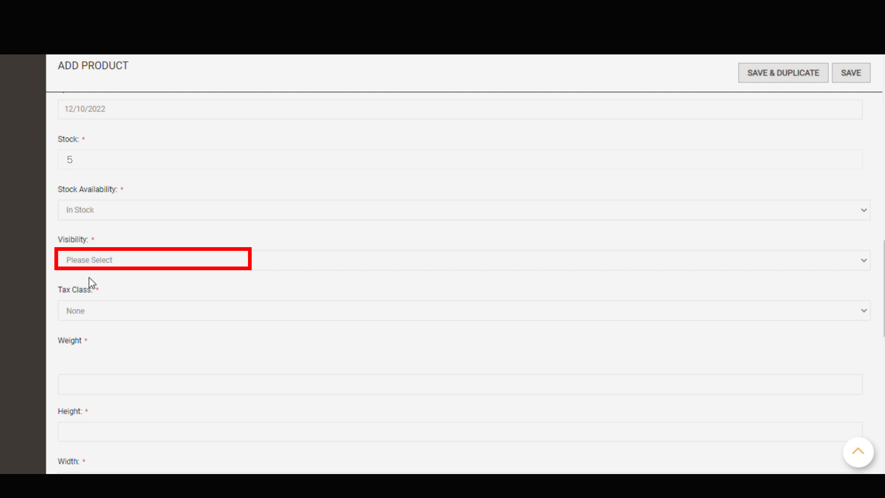
{"action": "left_click", "coordinate": [87, 314]}
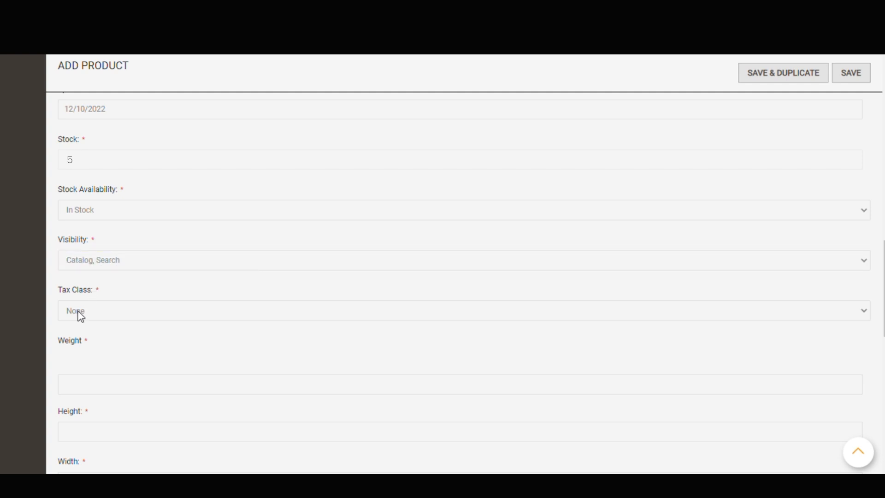
{"action": "left_click", "coordinate": [94, 419]}
Step: Enter the product's weight as 0.75 and its dimensions as height 11cm, width 24cm and length 30cm
{"action": "type", "text": "0.75"}
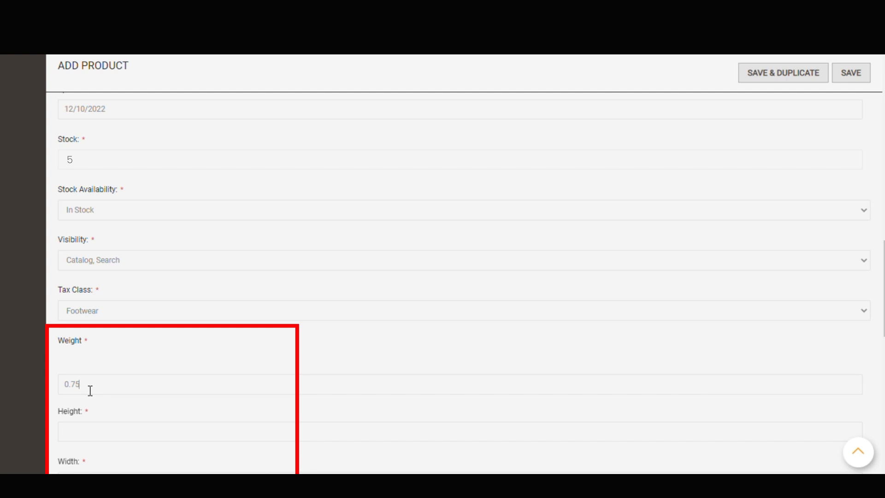
{"action": "type", "text": "11"}
{"action": "key", "text": "Tab"}
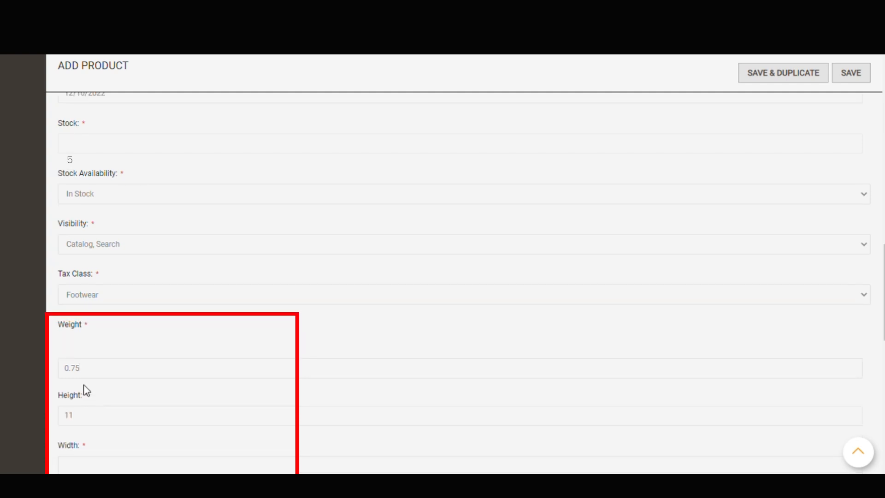
{"action": "scroll", "coordinate": [104, 386], "scroll_direction": "down", "scroll_amount": 7}
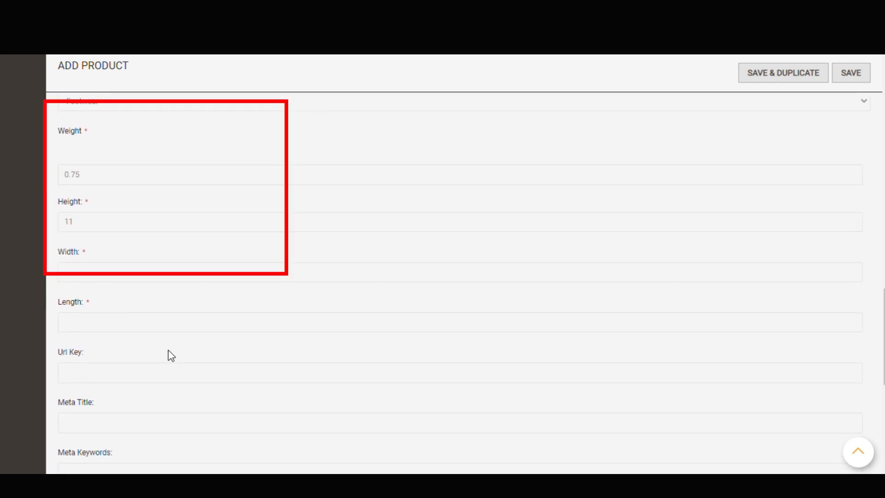
{"action": "scroll", "coordinate": [133, 349], "scroll_direction": "up", "scroll_amount": 1}
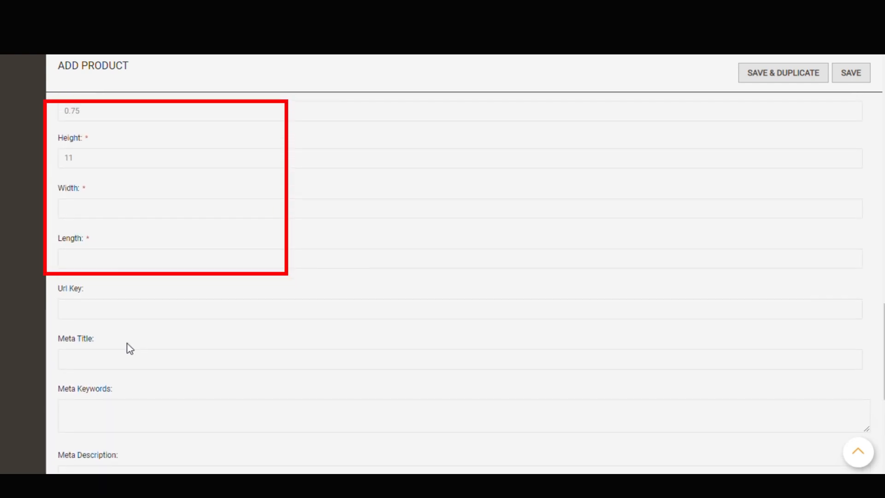
{"action": "type", "text": "24"}
{"action": "type", "text": "30"}
{"action": "scroll", "coordinate": [132, 348], "scroll_direction": "down", "scroll_amount": 2}
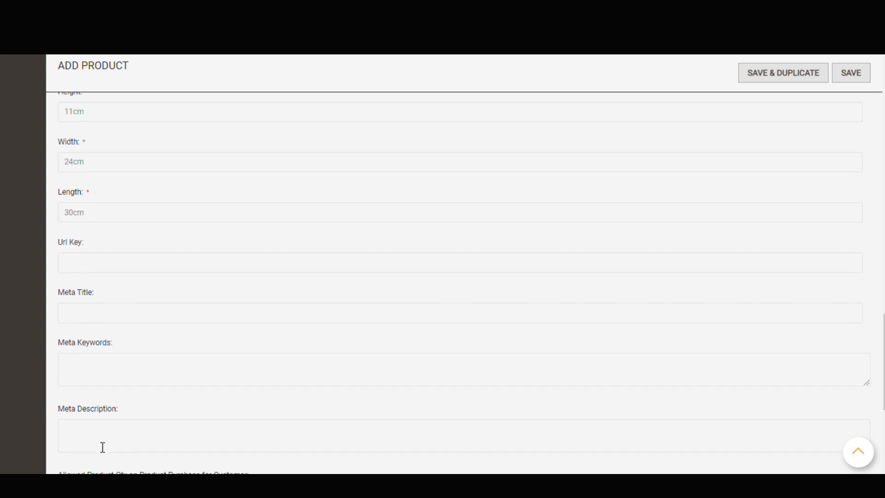
{"action": "scroll", "coordinate": [103, 447], "scroll_direction": "down", "scroll_amount": 2}
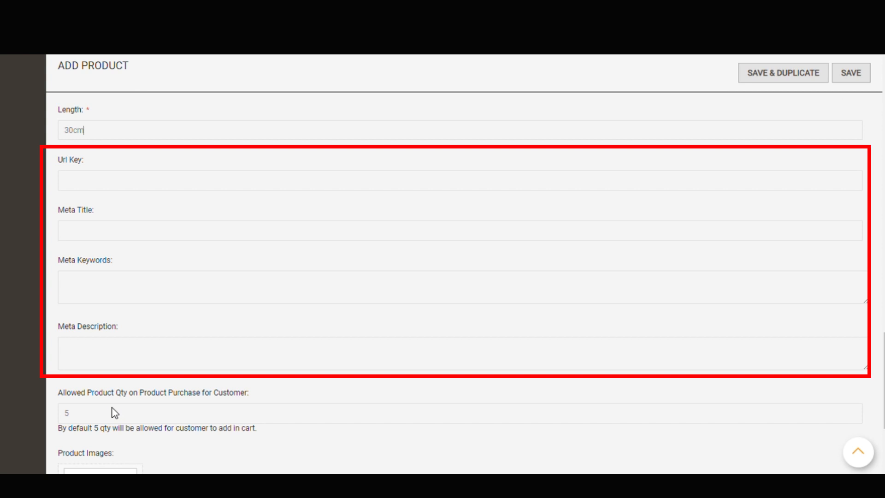
Step: Upload the three shoe photos as the product images
{"action": "scroll", "coordinate": [112, 410], "scroll_direction": "down", "scroll_amount": 3}
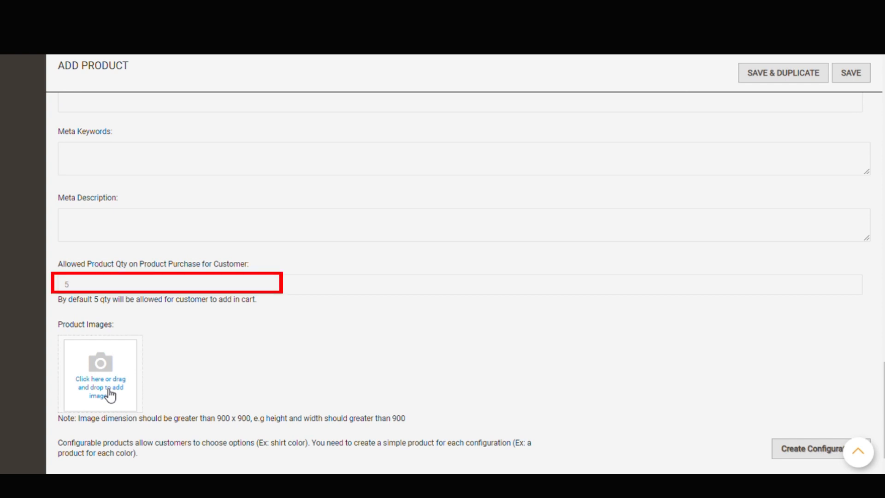
{"action": "scroll", "coordinate": [109, 394], "scroll_direction": "down", "scroll_amount": 1}
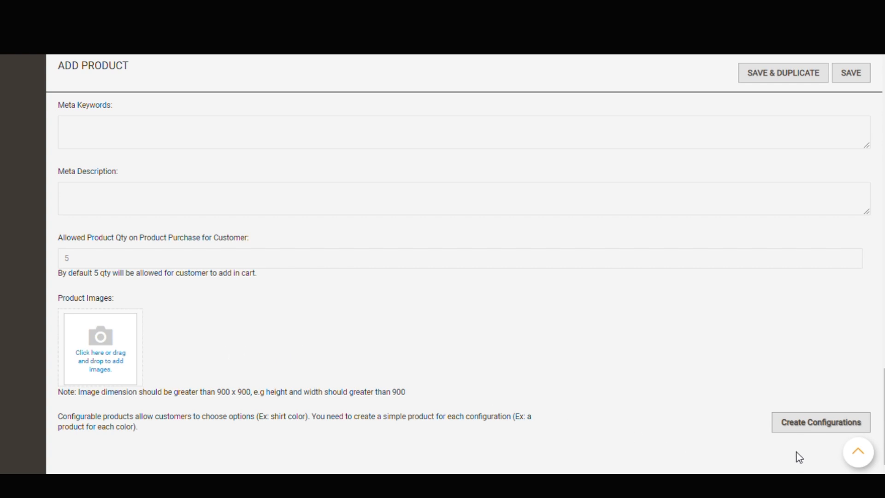
{"action": "left_click", "coordinate": [560, 115]}
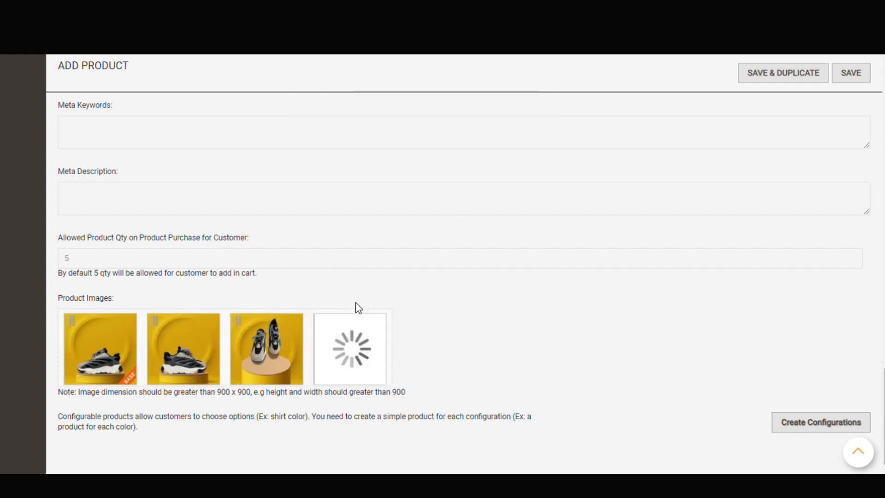
Step: Examine the alt text, role and visibility options in the first product image's details
{"action": "left_click", "coordinate": [94, 347]}
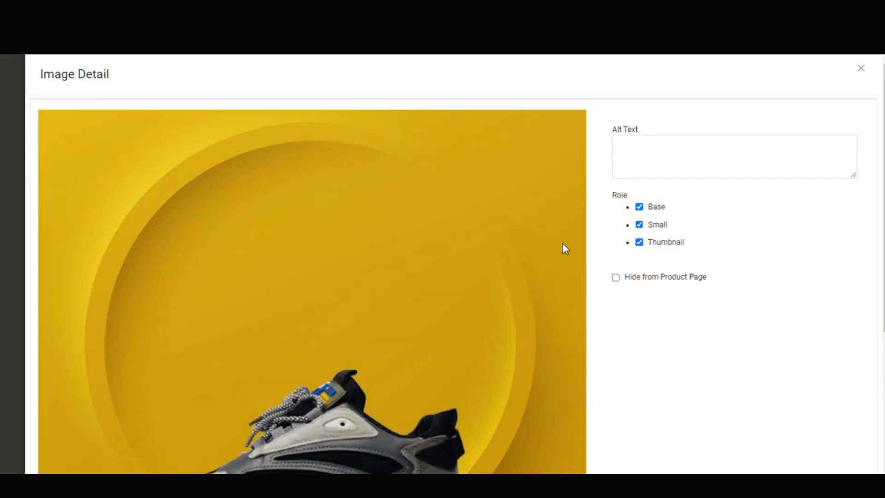
{"action": "scroll", "coordinate": [563, 247], "scroll_direction": "down", "scroll_amount": 5}
{"action": "scroll", "coordinate": [550, 255], "scroll_direction": "up", "scroll_amount": 5}
{"action": "scroll", "coordinate": [69, 166], "scroll_direction": "down", "scroll_amount": 3}
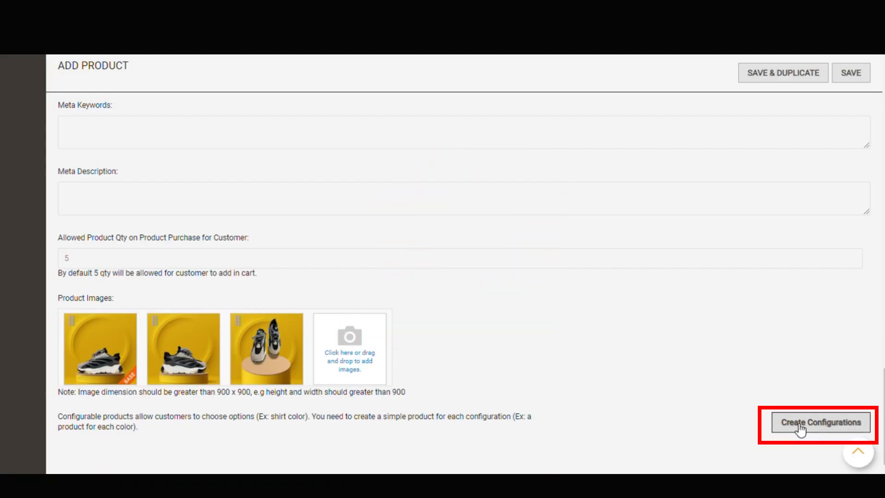
Step: Create product configurations based on the Size attribute and include sizes 6, 7, 8, 9 and 10
{"action": "left_click", "coordinate": [800, 429]}
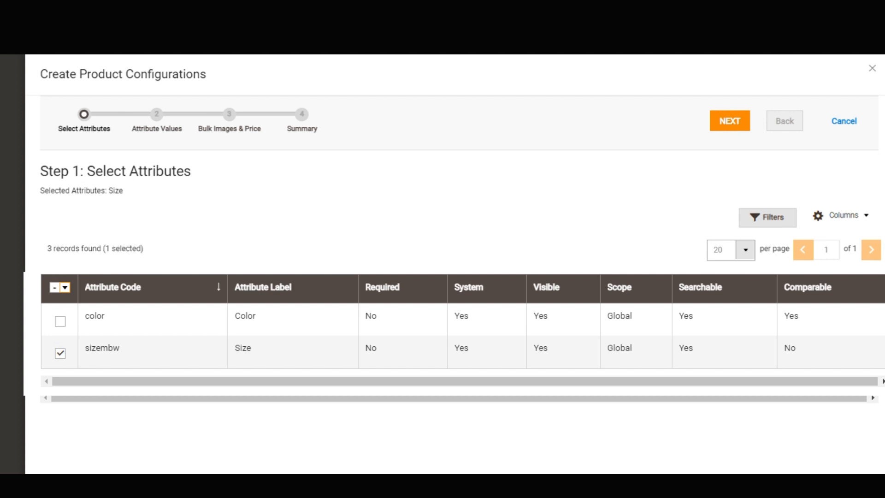
{"action": "left_click", "coordinate": [736, 122]}
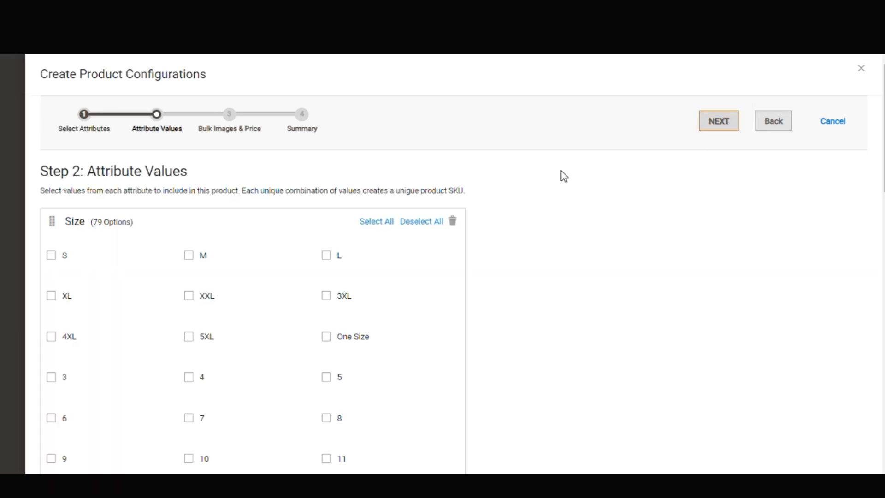
{"action": "scroll", "coordinate": [139, 314], "scroll_direction": "down", "scroll_amount": 5}
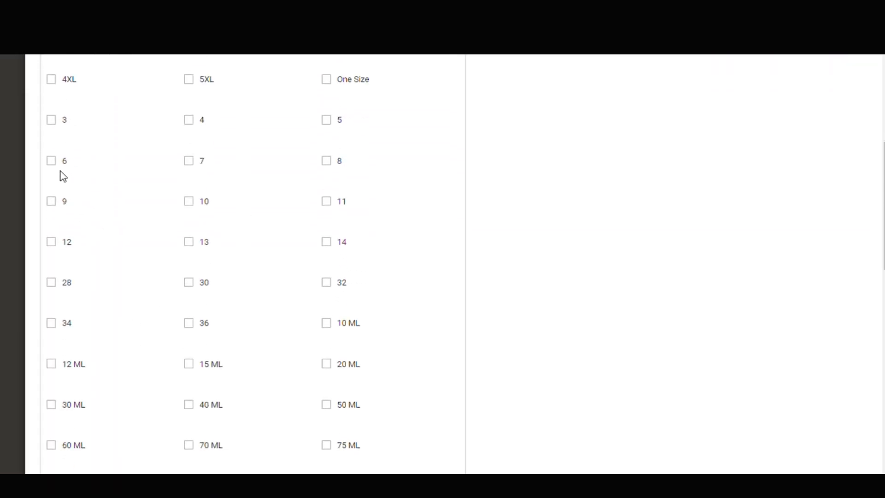
{"action": "left_click", "coordinate": [58, 162]}
{"action": "left_click", "coordinate": [191, 171]}
{"action": "left_click", "coordinate": [331, 164]}
{"action": "left_click", "coordinate": [55, 202]}
{"action": "left_click", "coordinate": [191, 203]}
{"action": "scroll", "coordinate": [589, 325], "scroll_direction": "up", "scroll_amount": 5}
{"action": "left_click", "coordinate": [714, 122]}
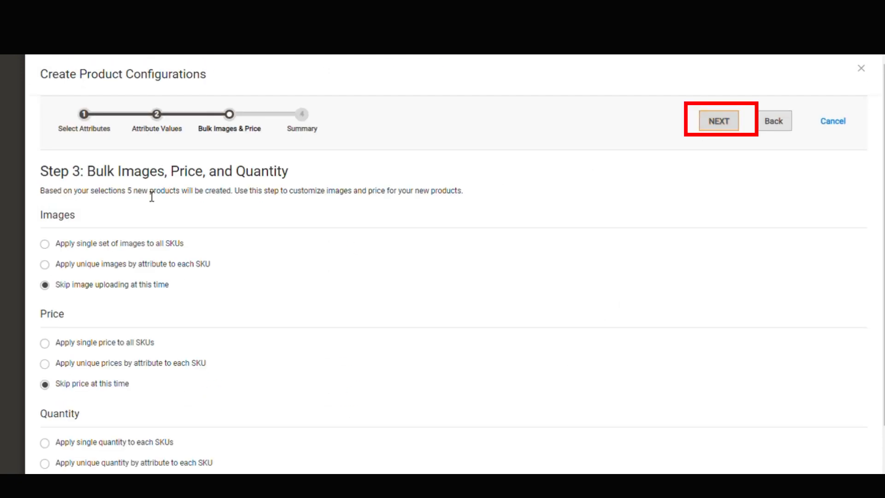
Step: Apply a single set of images to all SKUs and upload the four shoe photos for it
{"action": "left_click", "coordinate": [91, 246]}
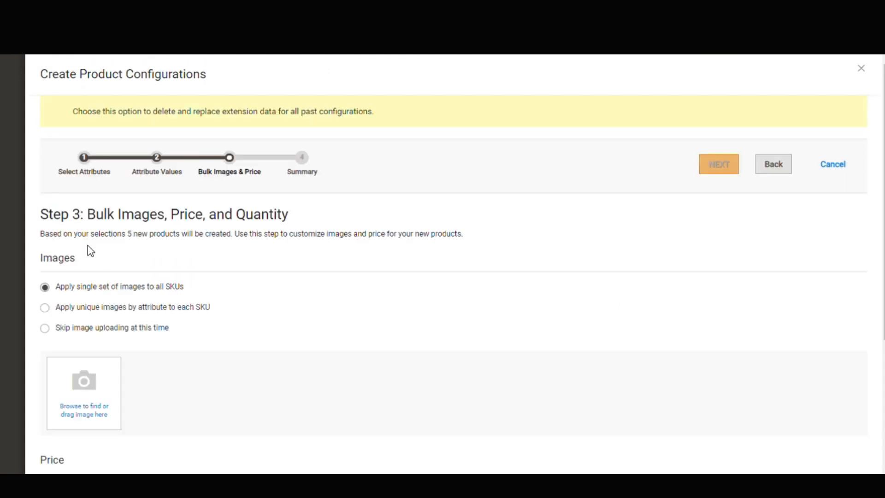
{"action": "left_click", "coordinate": [83, 406]}
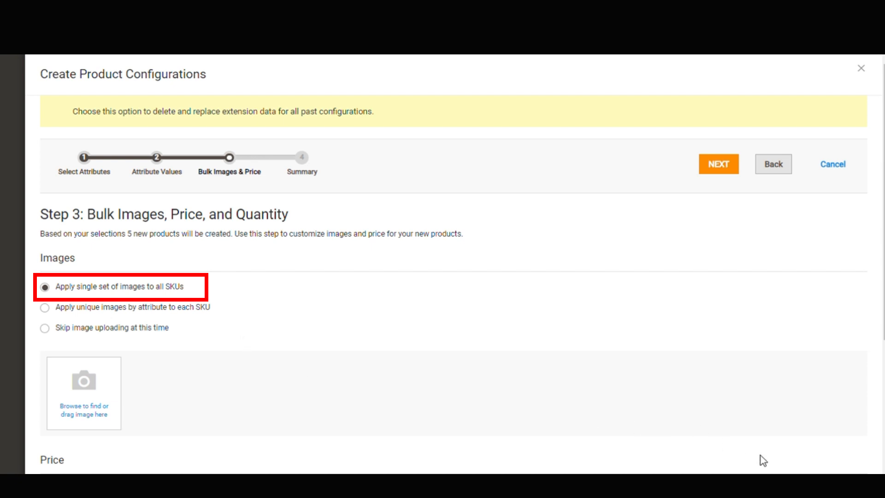
{"action": "scroll", "coordinate": [225, 348], "scroll_direction": "down", "scroll_amount": 4}
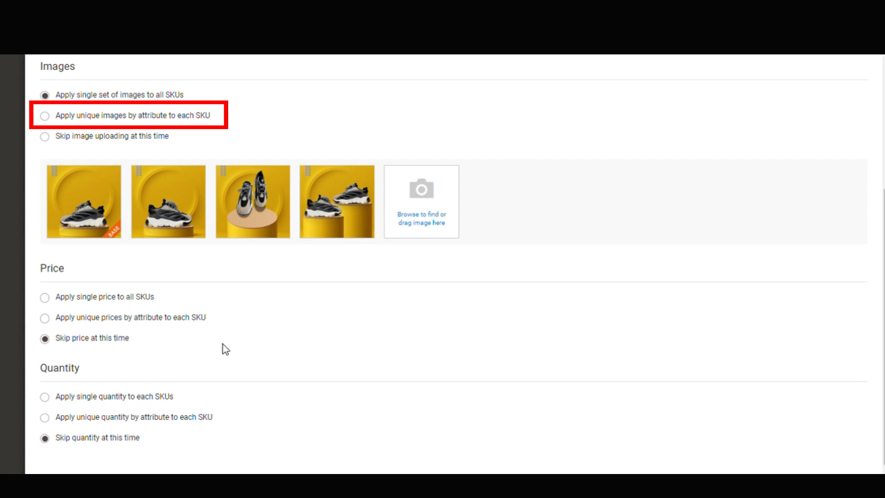
Step: Apply a single price of ₹2999 to all SKUs
{"action": "left_click", "coordinate": [124, 318]}
{"action": "left_click", "coordinate": [106, 297]}
{"action": "scroll", "coordinate": [89, 327], "scroll_direction": "down", "scroll_amount": 1}
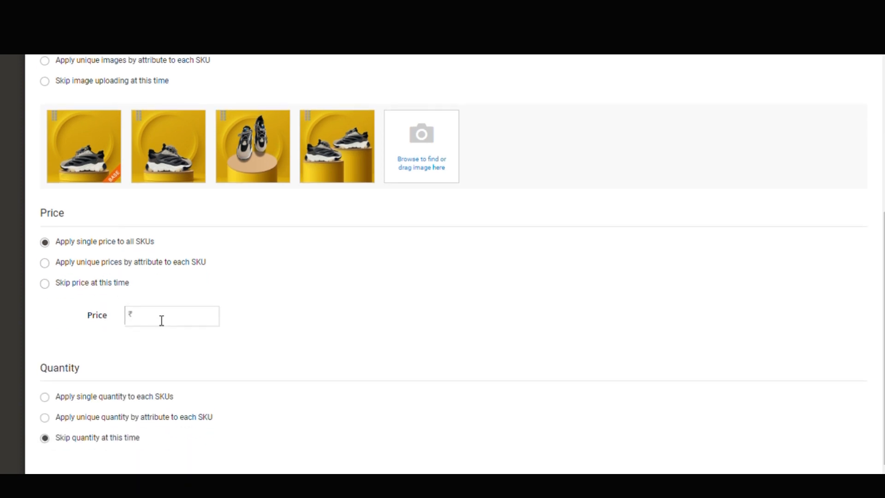
{"action": "left_click", "coordinate": [161, 320]}
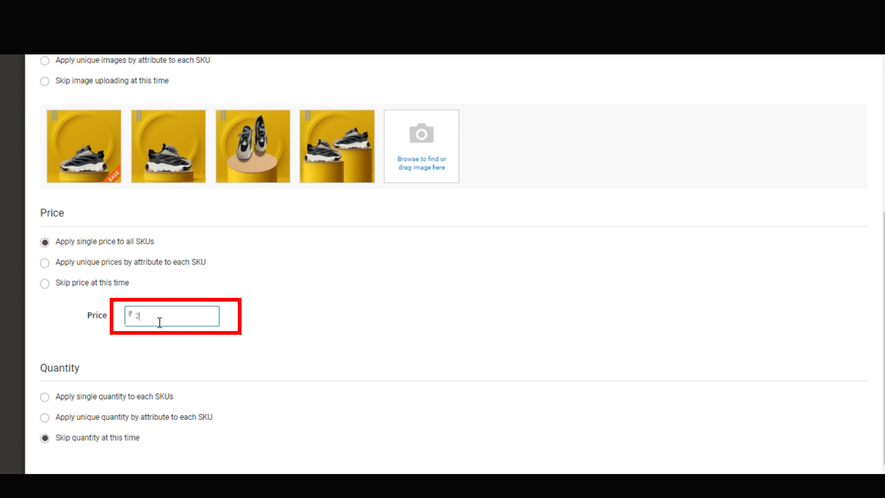
{"action": "type", "text": "2999"}
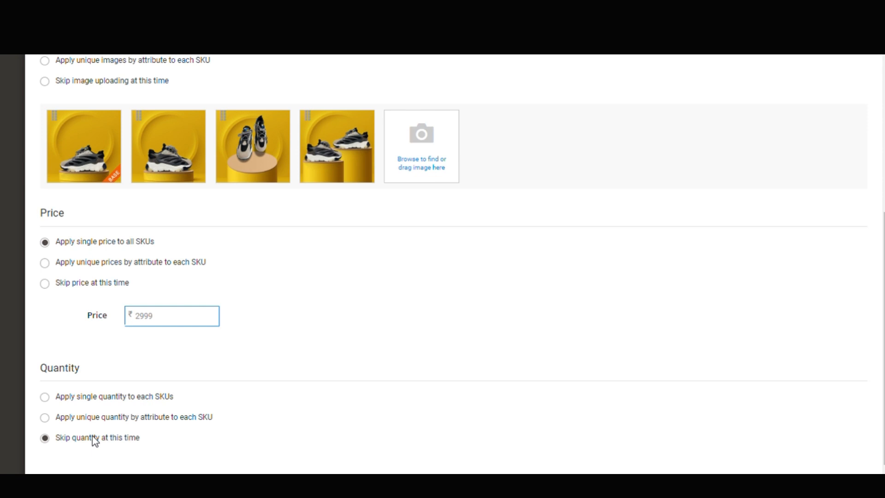
Step: Apply unique quantities to each SKU by the Size attribute
{"action": "left_click", "coordinate": [90, 418]}
{"action": "scroll", "coordinate": [90, 417], "scroll_direction": "down", "scroll_amount": 1}
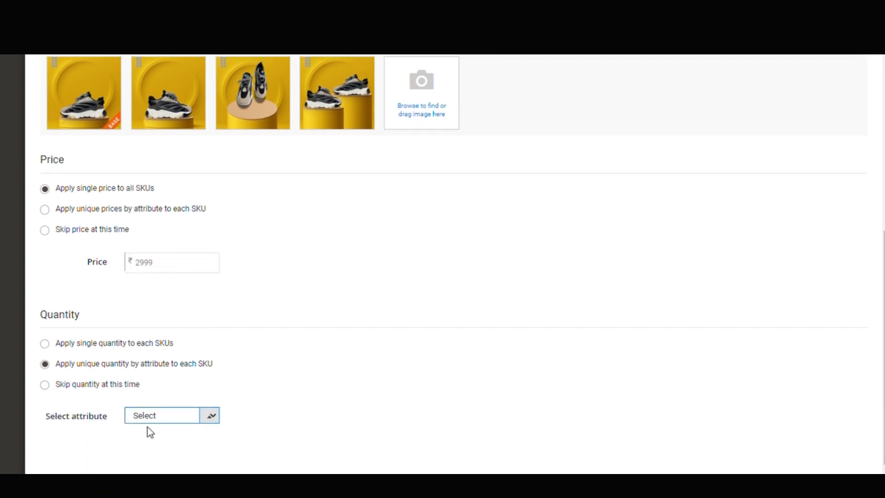
{"action": "left_click", "coordinate": [149, 442]}
{"action": "scroll", "coordinate": [149, 441], "scroll_direction": "down", "scroll_amount": 4}
Step: Enter quantities of 10 for sizes 6 and 7, 8 for size 8, and 11 for sizes 9 and 10
{"action": "left_click", "coordinate": [159, 272]}
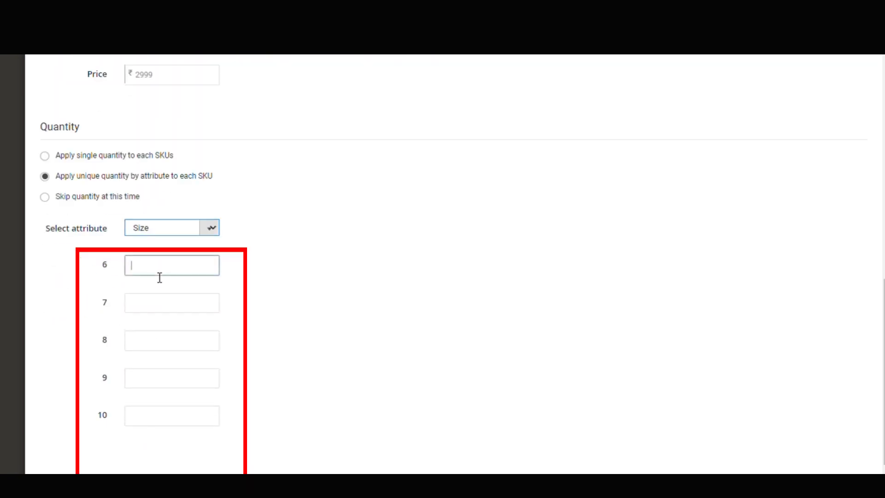
{"action": "type", "text": "10"}
{"action": "key", "text": "Tab"}
{"action": "type", "text": "10"}
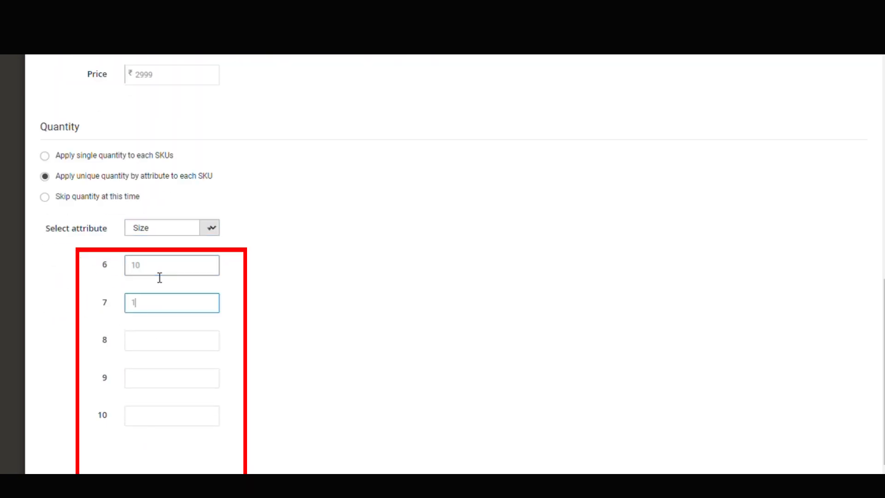
{"action": "key", "text": "Tab"}
{"action": "type", "text": "8"}
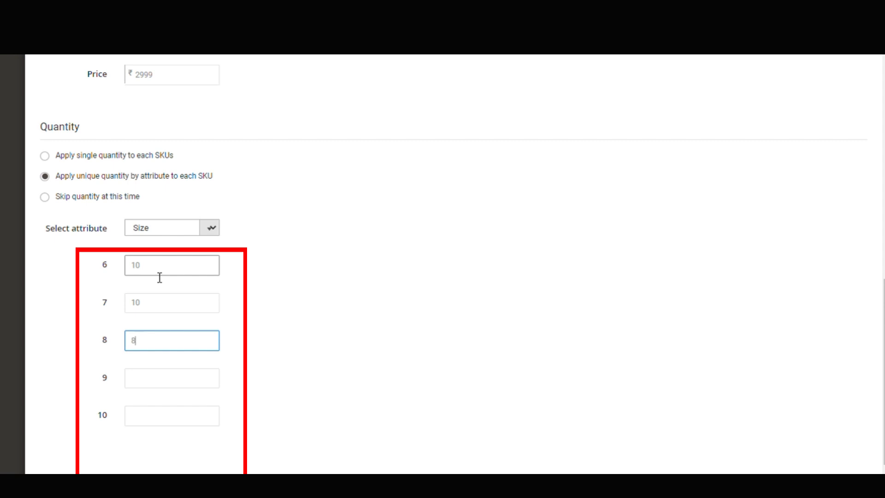
{"action": "key", "text": "Tab"}
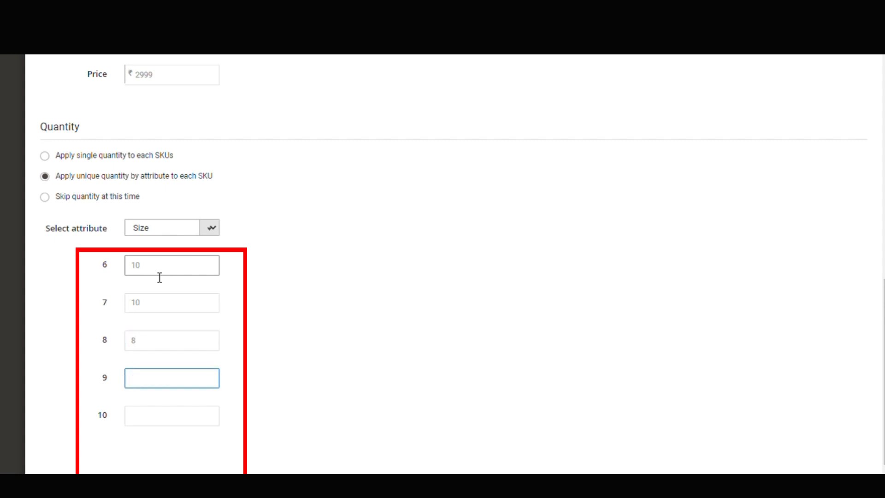
{"action": "type", "text": "11"}
{"action": "key", "text": "Tab"}
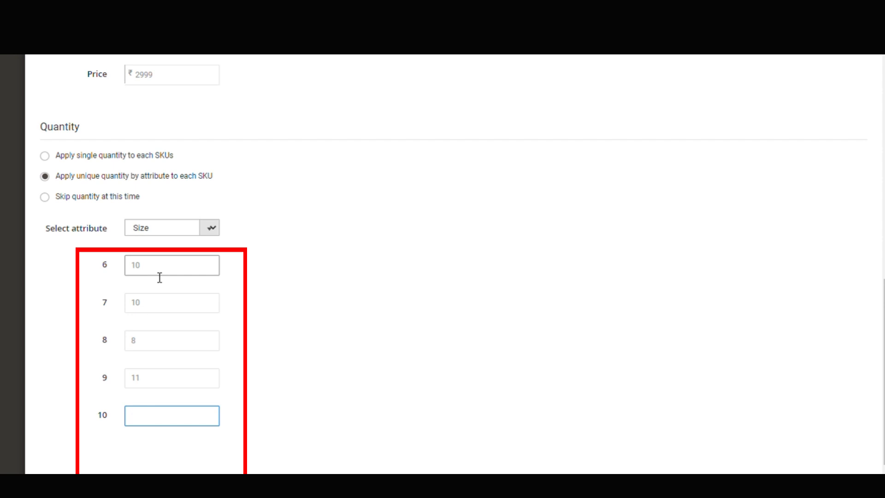
{"action": "type", "text": "11"}
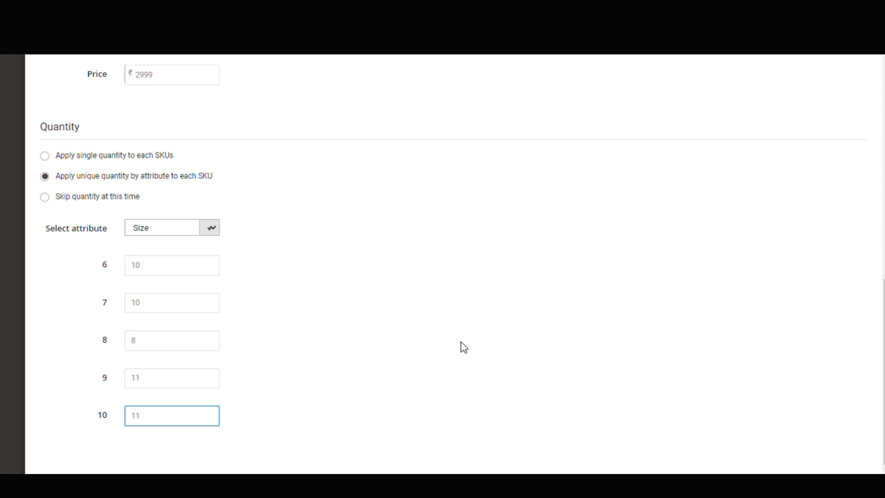
Step: Review the configuration summary and generate the products for the selected sizes
{"action": "scroll", "coordinate": [464, 347], "scroll_direction": "up", "scroll_amount": 10}
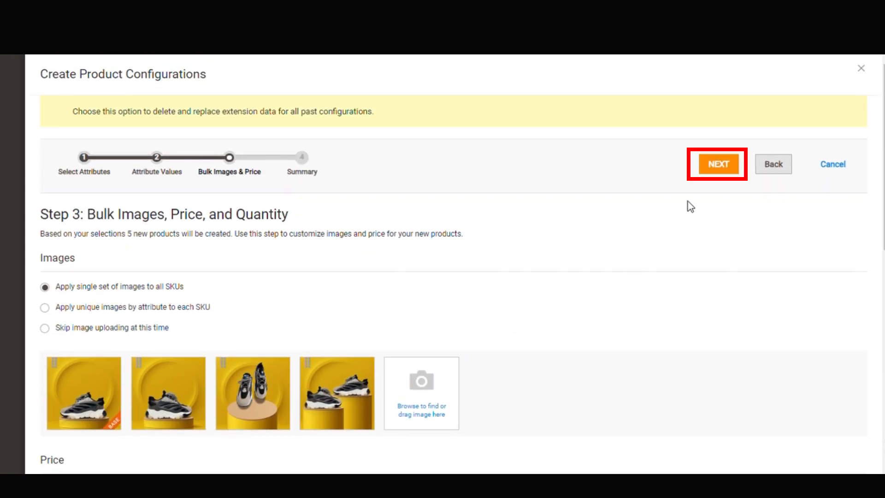
{"action": "left_click", "coordinate": [718, 170]}
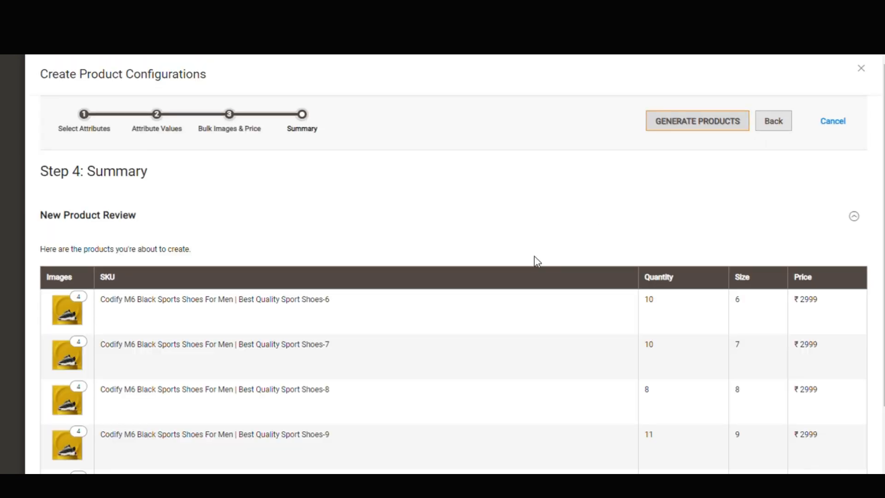
{"action": "scroll", "coordinate": [536, 261], "scroll_direction": "down", "scroll_amount": 3}
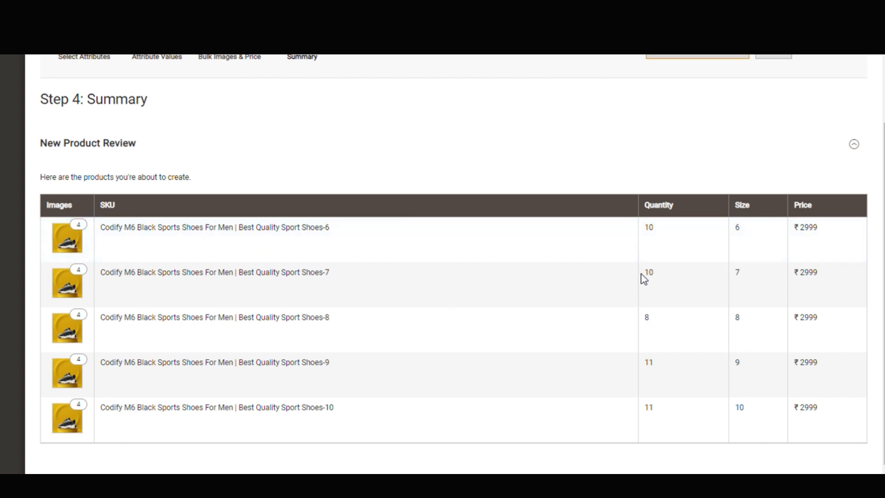
{"action": "scroll", "coordinate": [686, 385], "scroll_direction": "up", "scroll_amount": 3}
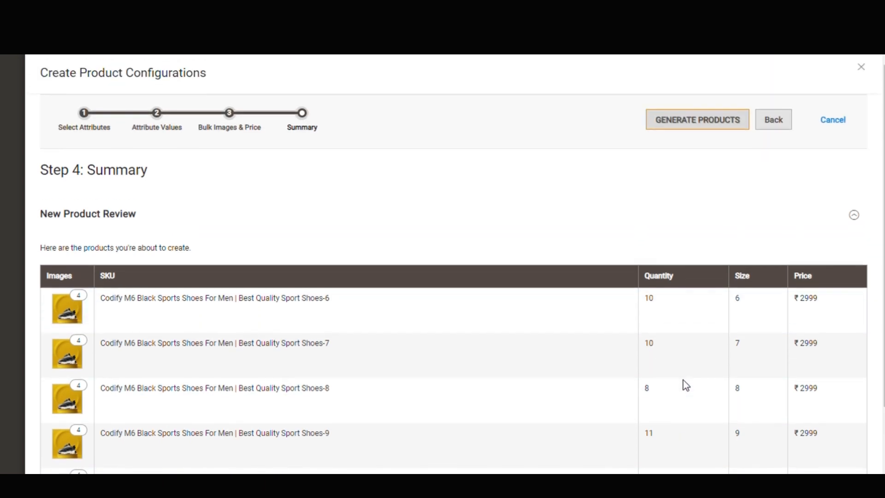
{"action": "left_click", "coordinate": [709, 122]}
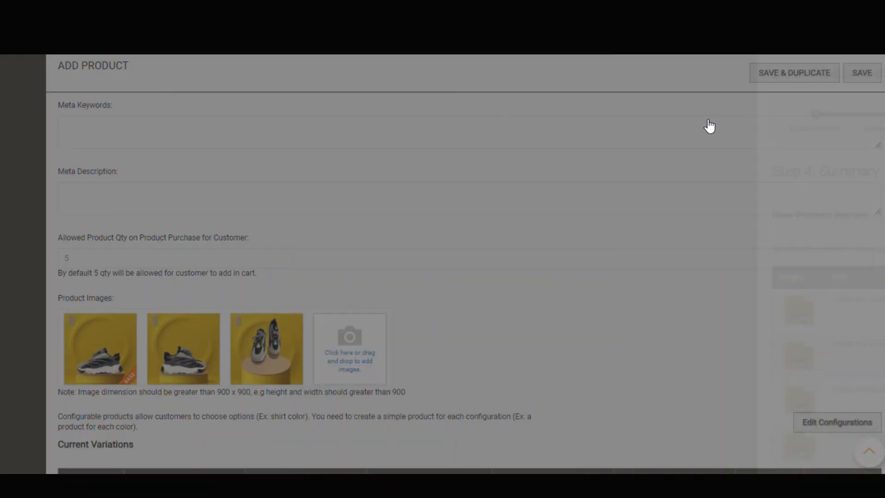
Step: Review the completed product form, checking the category, descriptions, SKU, prices, stock settings, dimensions, images and the generated size variations
{"action": "scroll", "coordinate": [423, 249], "scroll_direction": "down", "scroll_amount": 7}
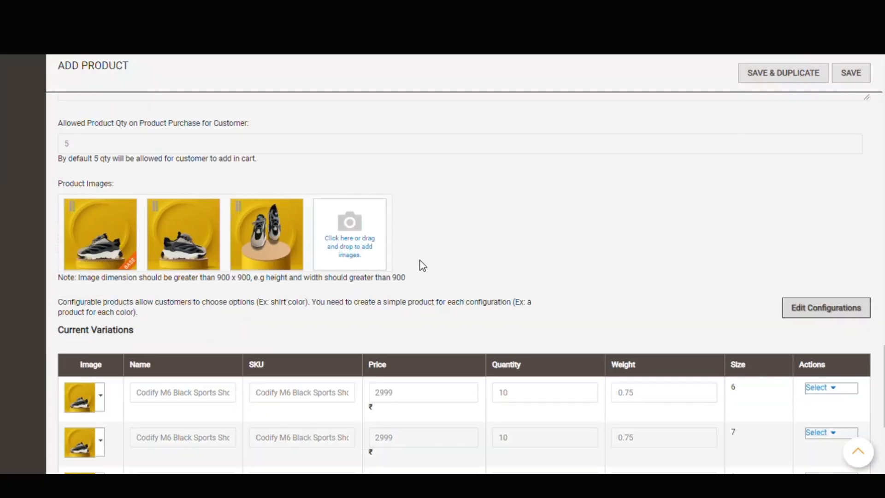
{"action": "scroll", "coordinate": [411, 270], "scroll_direction": "up", "scroll_amount": 15}
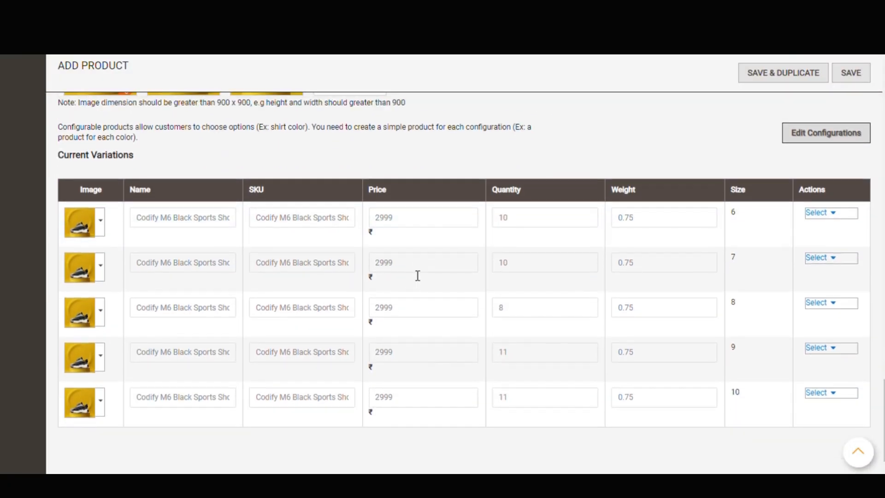
{"action": "scroll", "coordinate": [412, 270], "scroll_direction": "up", "scroll_amount": 20}
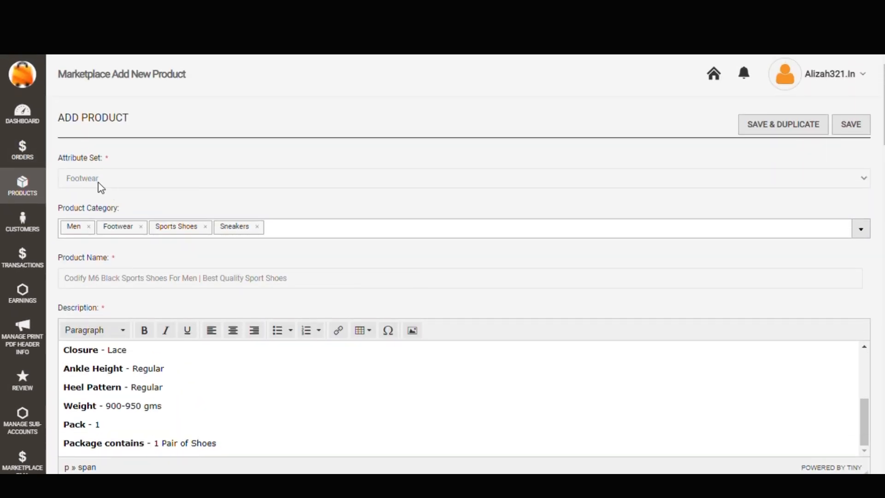
{"action": "scroll", "coordinate": [170, 276], "scroll_direction": "down", "scroll_amount": 4}
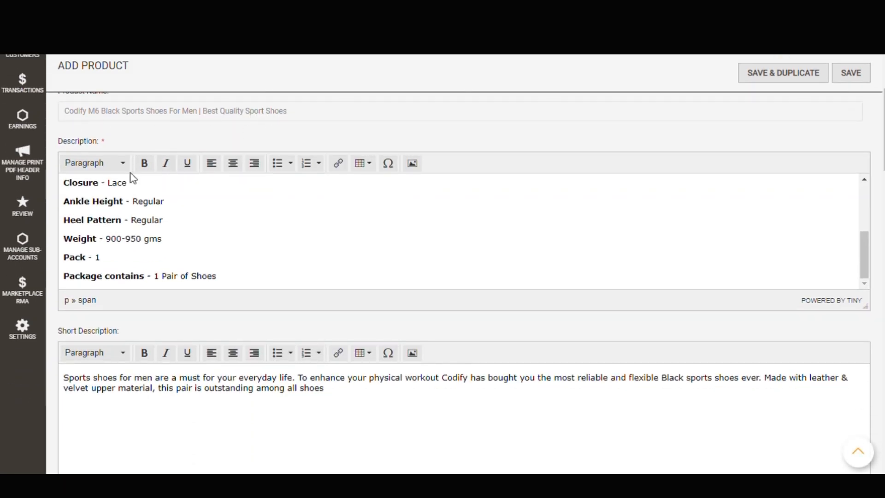
{"action": "scroll", "coordinate": [167, 300], "scroll_direction": "down", "scroll_amount": 1}
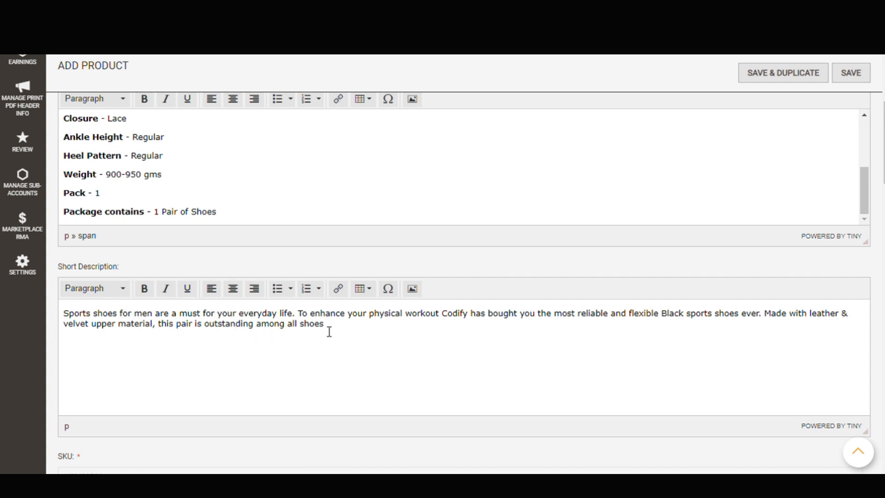
{"action": "scroll", "coordinate": [328, 332], "scroll_direction": "down", "scroll_amount": 4}
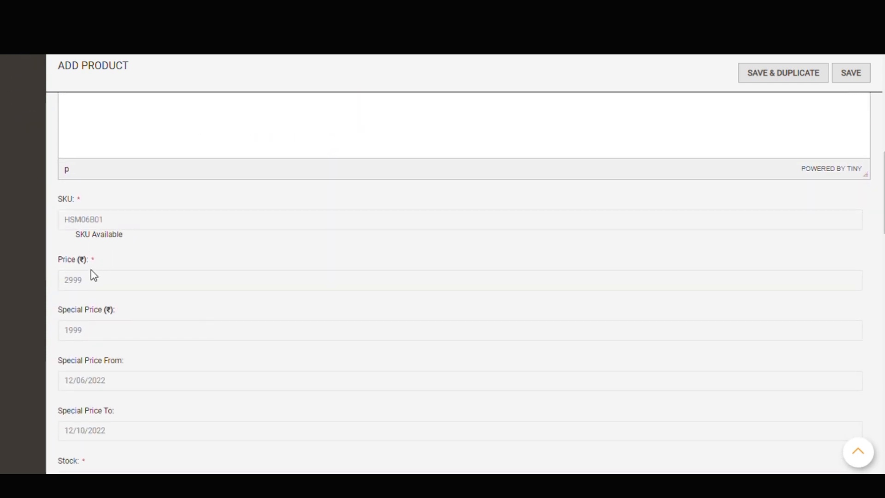
{"action": "scroll", "coordinate": [102, 299], "scroll_direction": "down", "scroll_amount": 2}
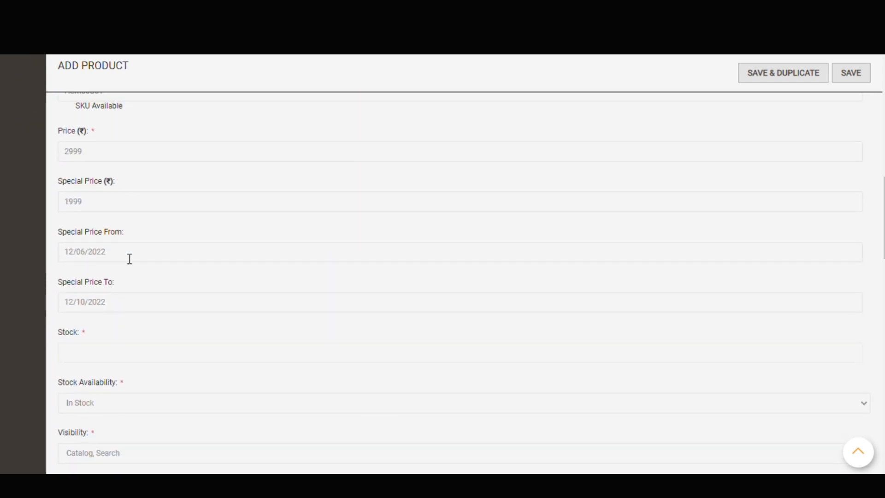
{"action": "scroll", "coordinate": [116, 318], "scroll_direction": "down", "scroll_amount": 3}
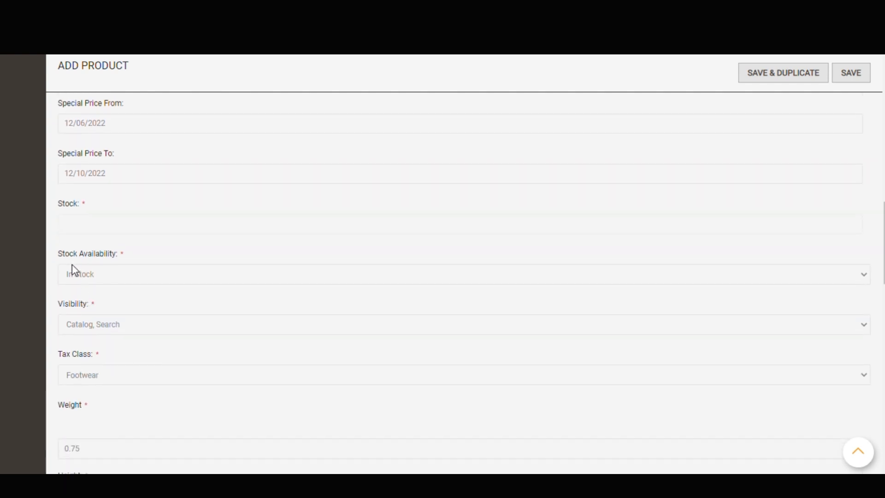
{"action": "scroll", "coordinate": [106, 272], "scroll_direction": "down", "scroll_amount": 3}
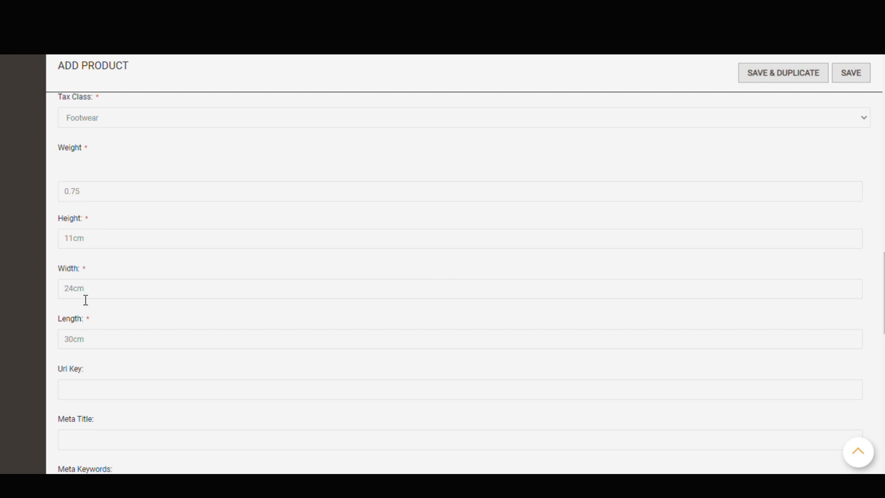
{"action": "scroll", "coordinate": [86, 300], "scroll_direction": "down", "scroll_amount": 2}
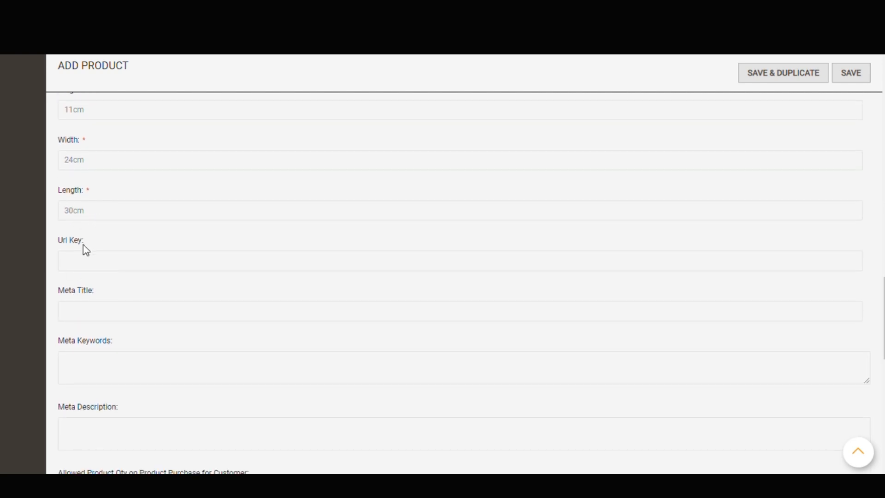
{"action": "scroll", "coordinate": [87, 303], "scroll_direction": "down", "scroll_amount": 3}
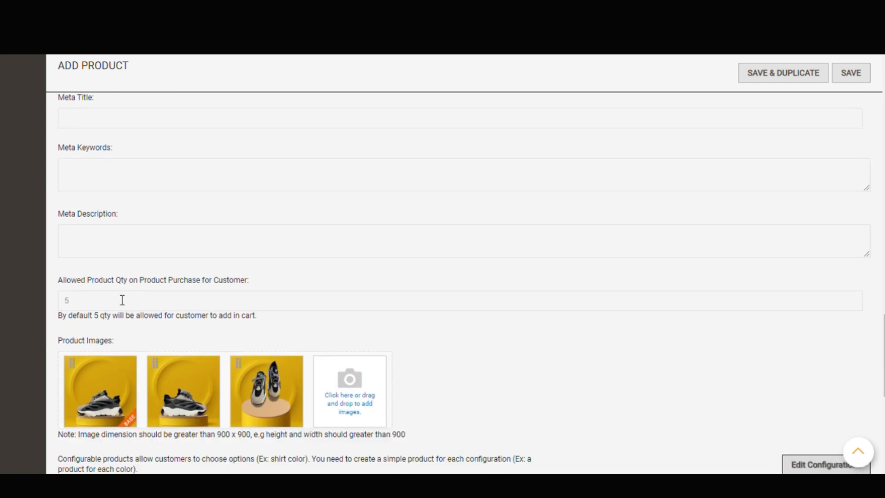
{"action": "scroll", "coordinate": [178, 349], "scroll_direction": "down", "scroll_amount": 3}
{"action": "scroll", "coordinate": [165, 365], "scroll_direction": "down", "scroll_amount": 2}
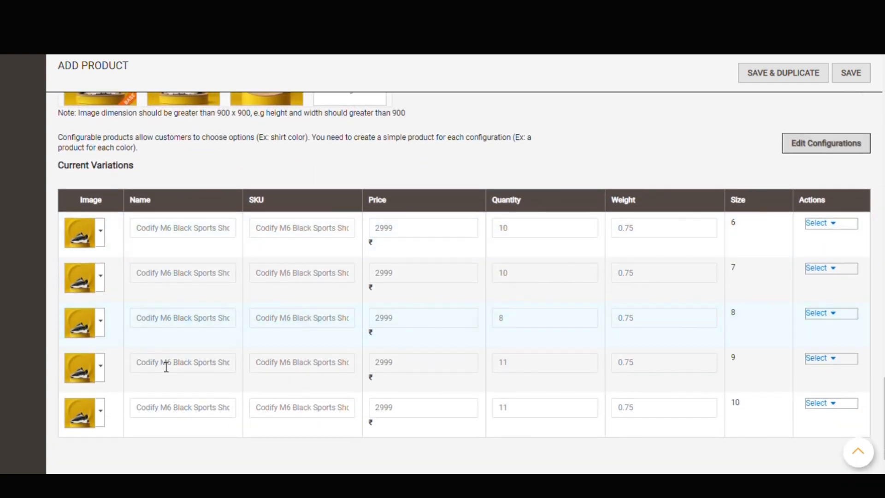
{"action": "scroll", "coordinate": [654, 369], "scroll_direction": "up", "scroll_amount": 7}
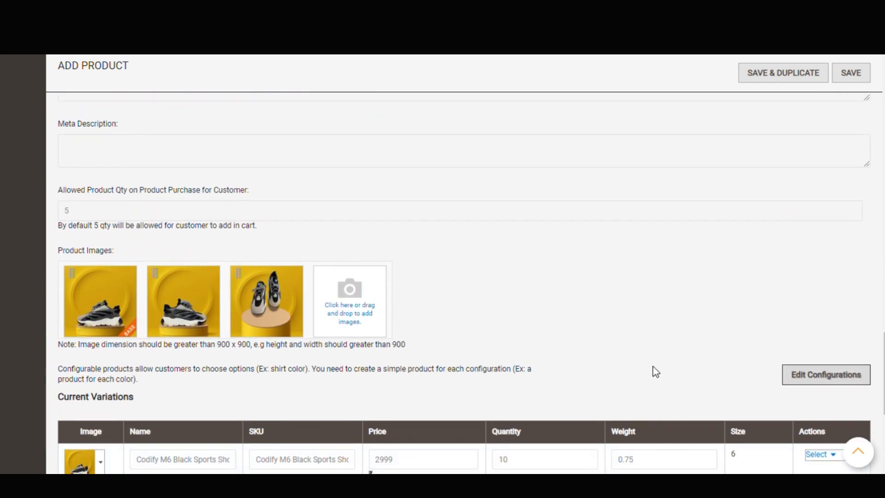
{"action": "scroll", "coordinate": [729, 288], "scroll_direction": "up", "scroll_amount": 12}
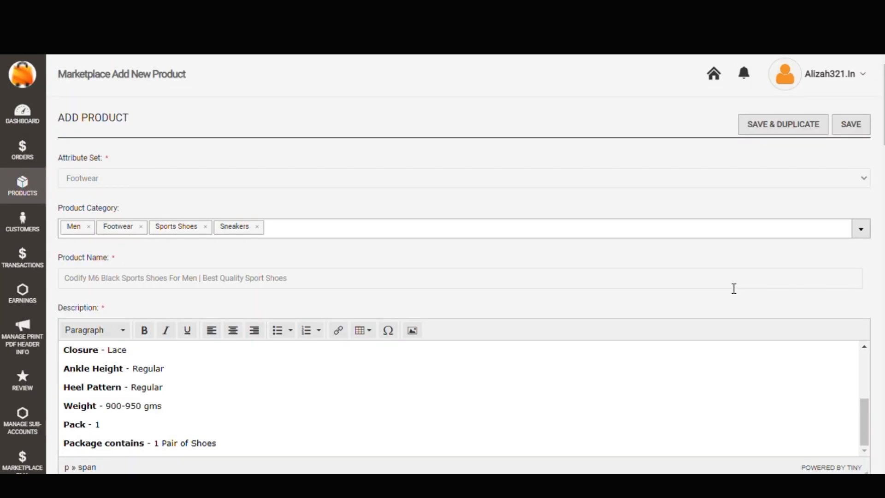